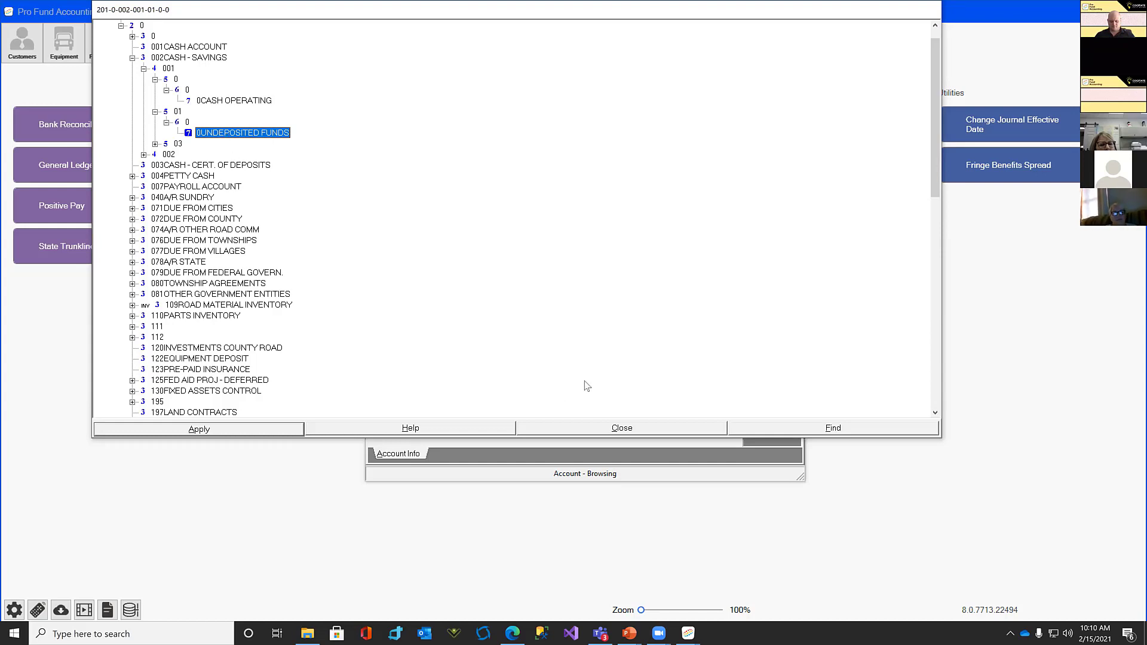
Close the account chart and Account Maintenance, and display the account links of the main fund, 201
{"action": "left_click", "coordinate": [572, 430]}
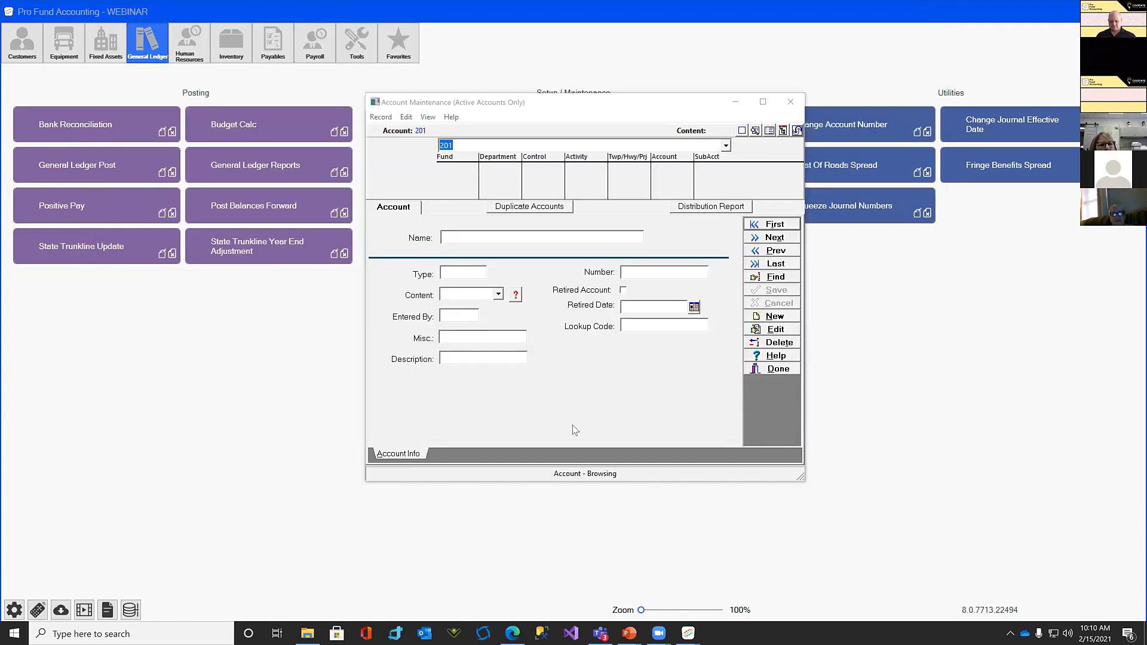
{"action": "left_click", "coordinate": [791, 101]}
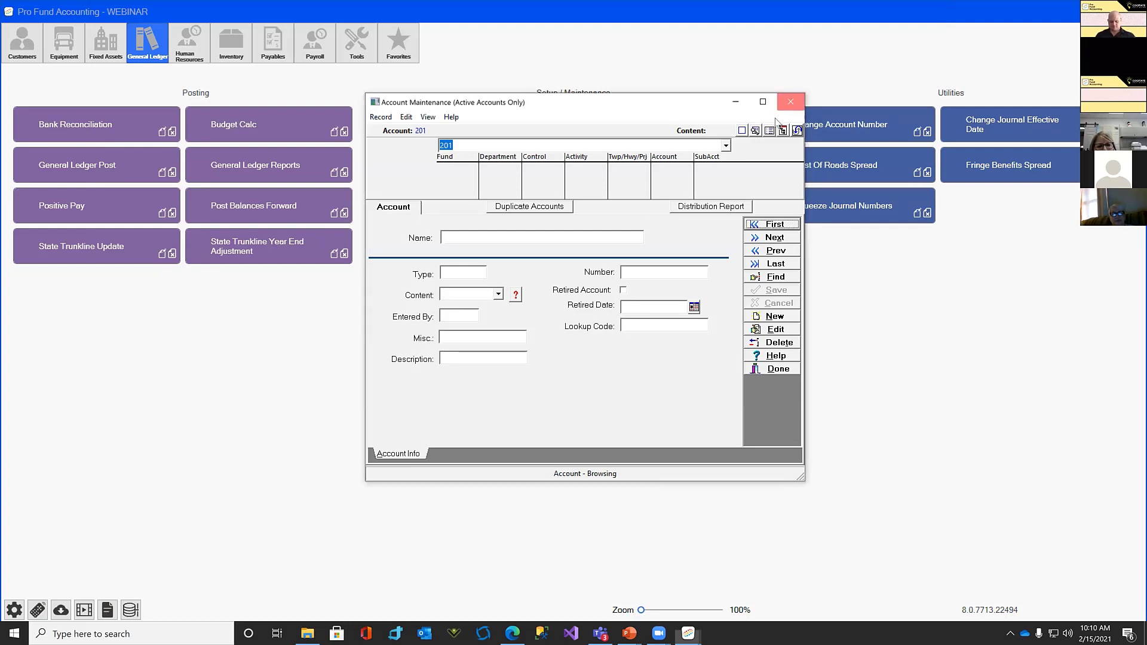
{"action": "left_click", "coordinate": [440, 164]}
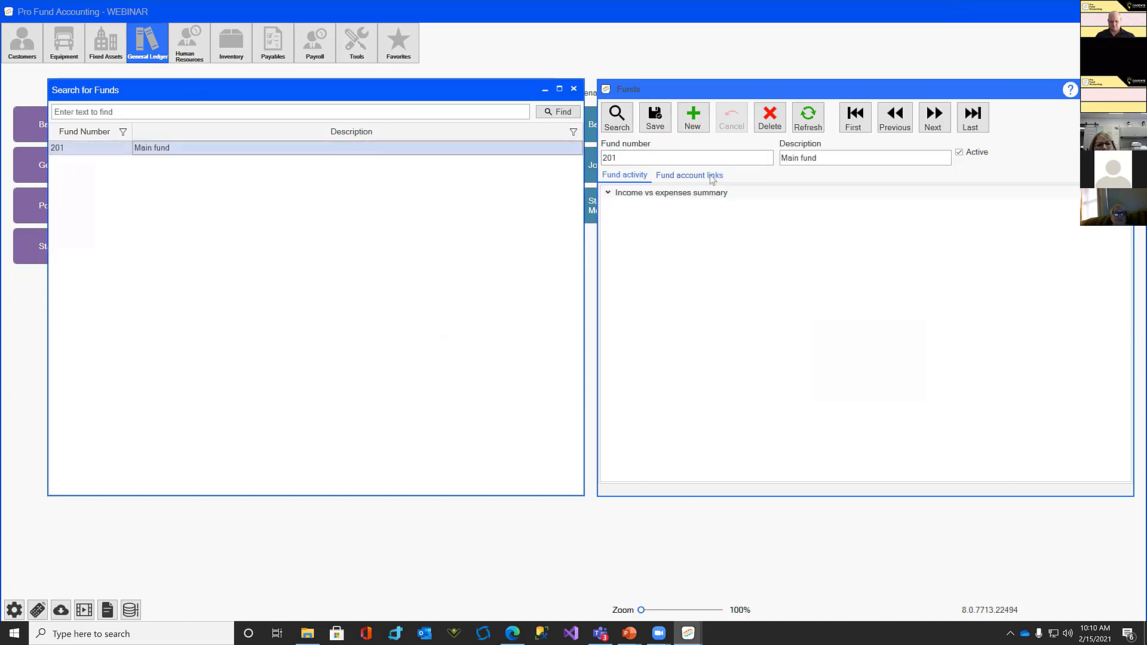
{"action": "left_click", "coordinate": [664, 170]}
{"action": "scroll", "coordinate": [756, 435], "scroll_direction": "down", "scroll_amount": 1}
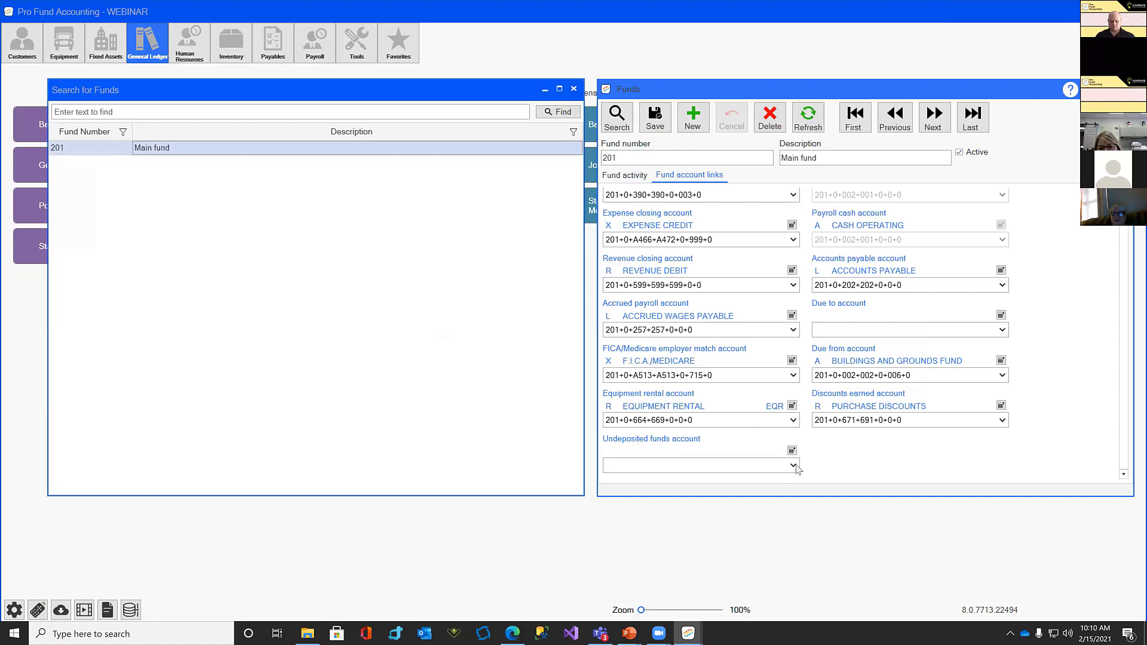
Link the fund's undeposited funds account to UNDEPOSITED FUNDS (201+0+002+001+01+0+0), save the fund and close it
{"action": "left_click", "coordinate": [793, 465]}
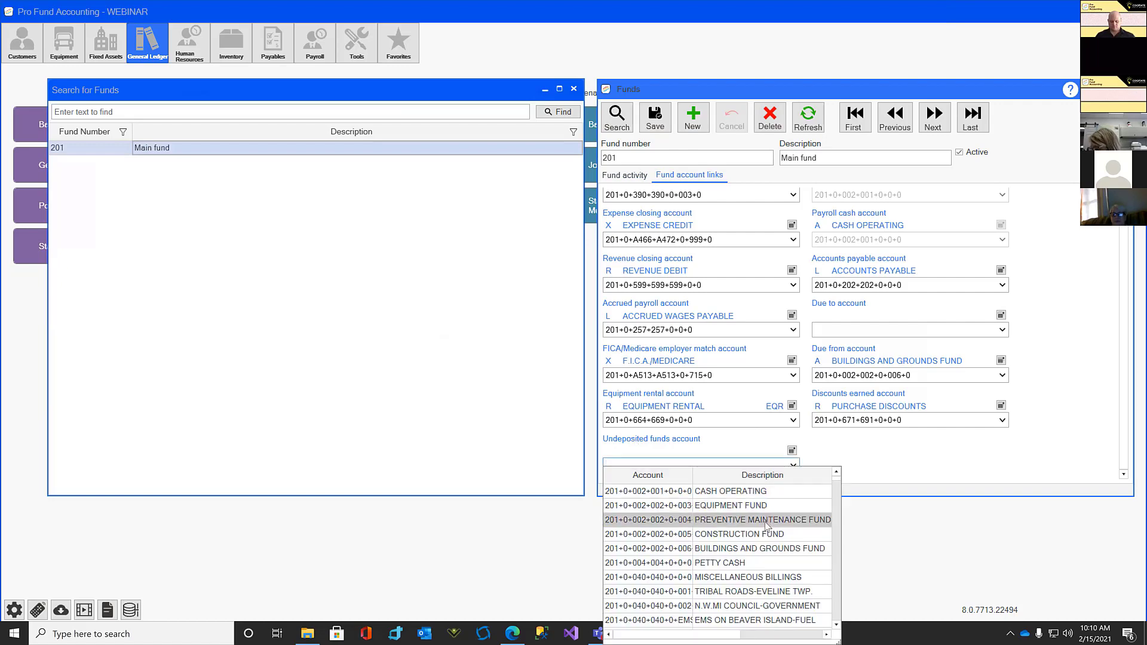
{"action": "left_click", "coordinate": [678, 476]}
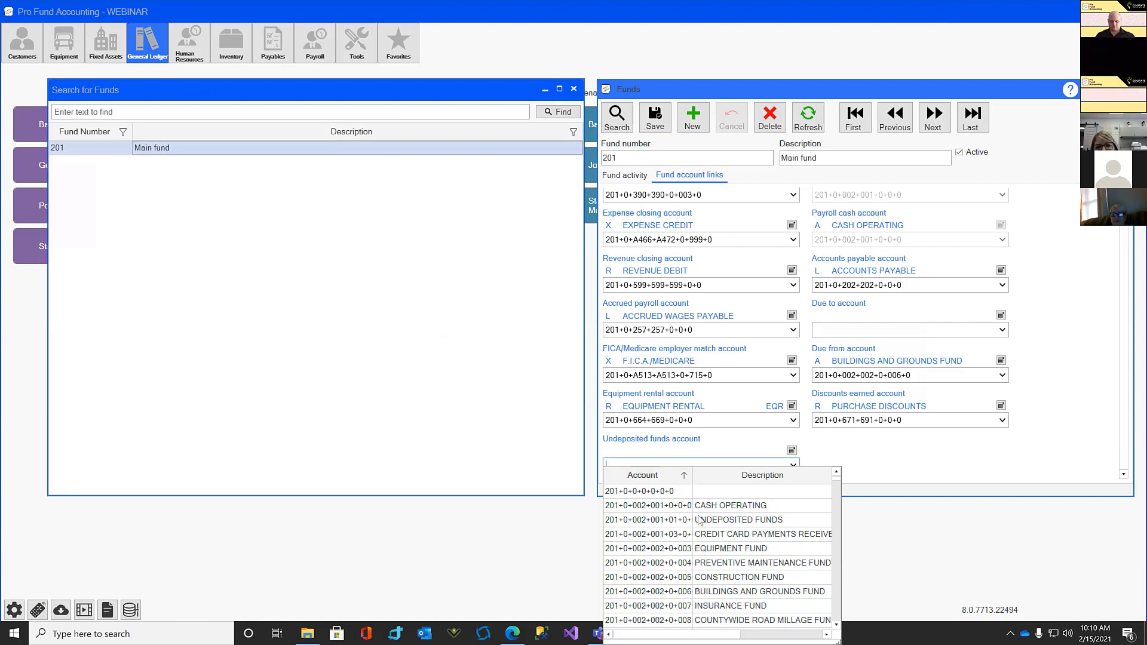
{"action": "left_click", "coordinate": [719, 524]}
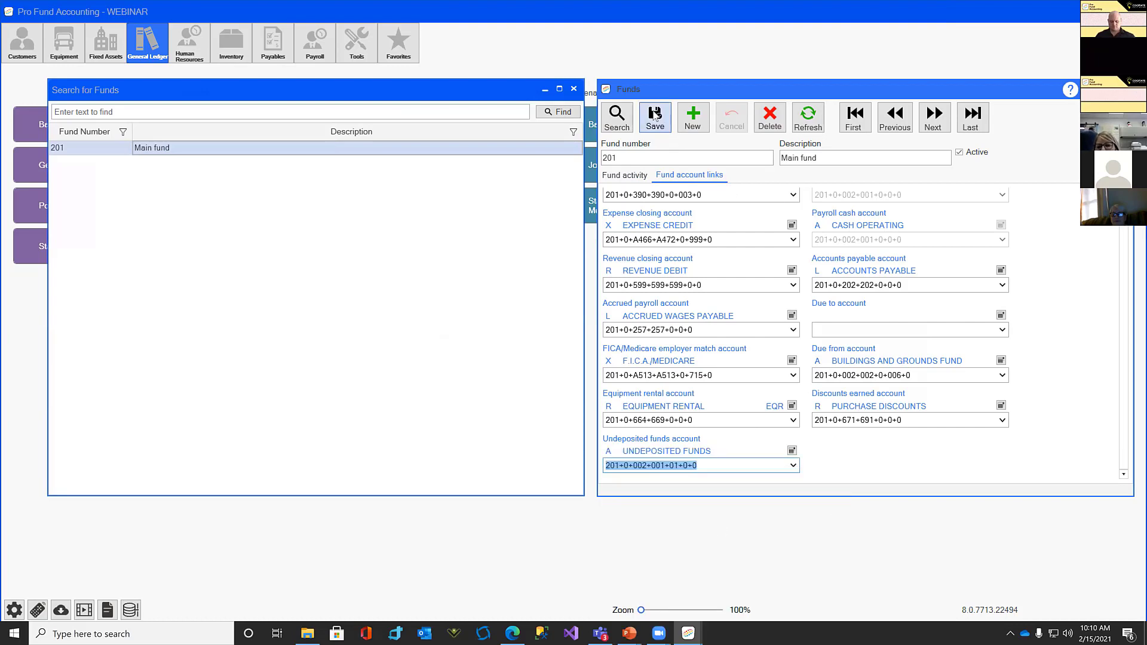
{"action": "left_click", "coordinate": [656, 118]}
{"action": "left_click", "coordinate": [665, 359]}
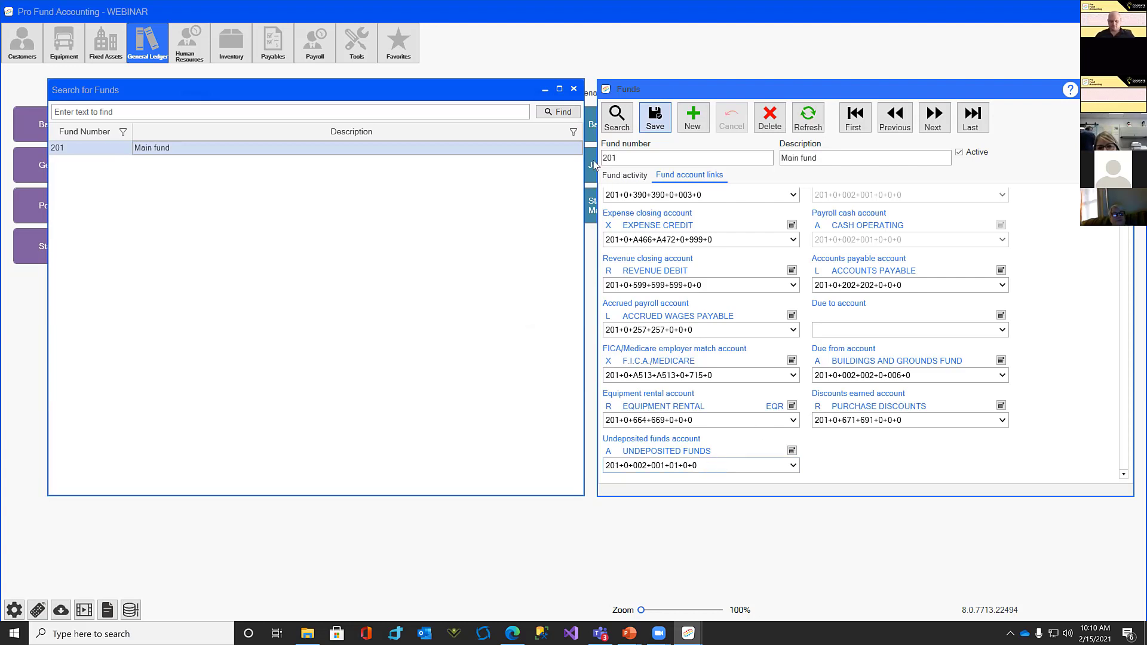
{"action": "left_click", "coordinate": [574, 89]}
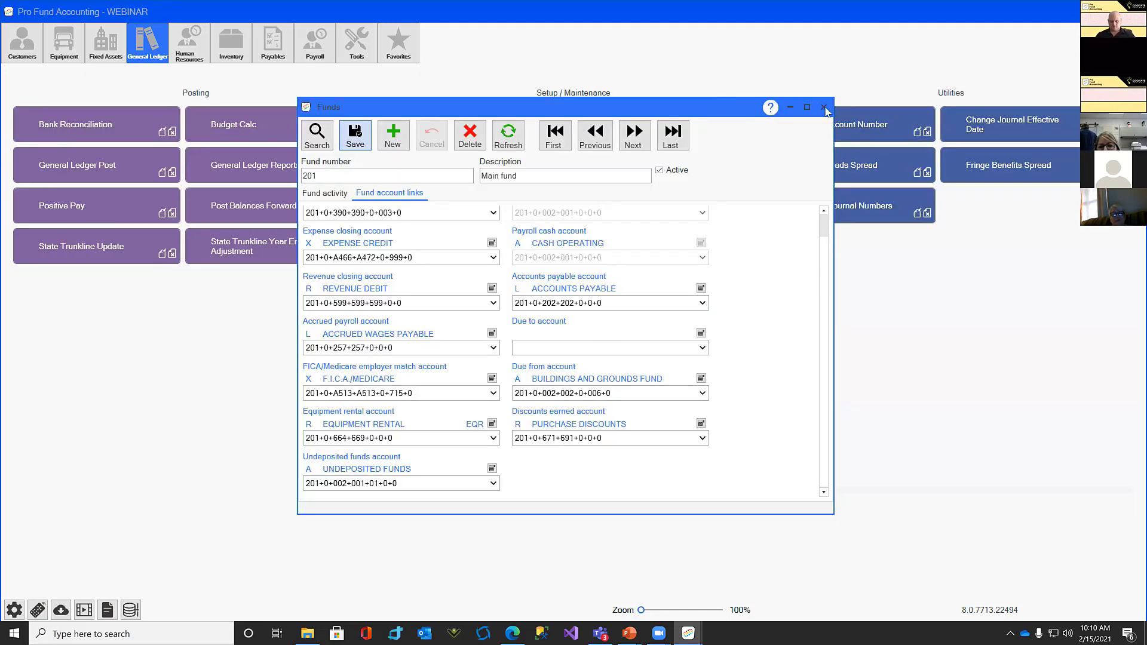
{"action": "left_click", "coordinate": [825, 108]}
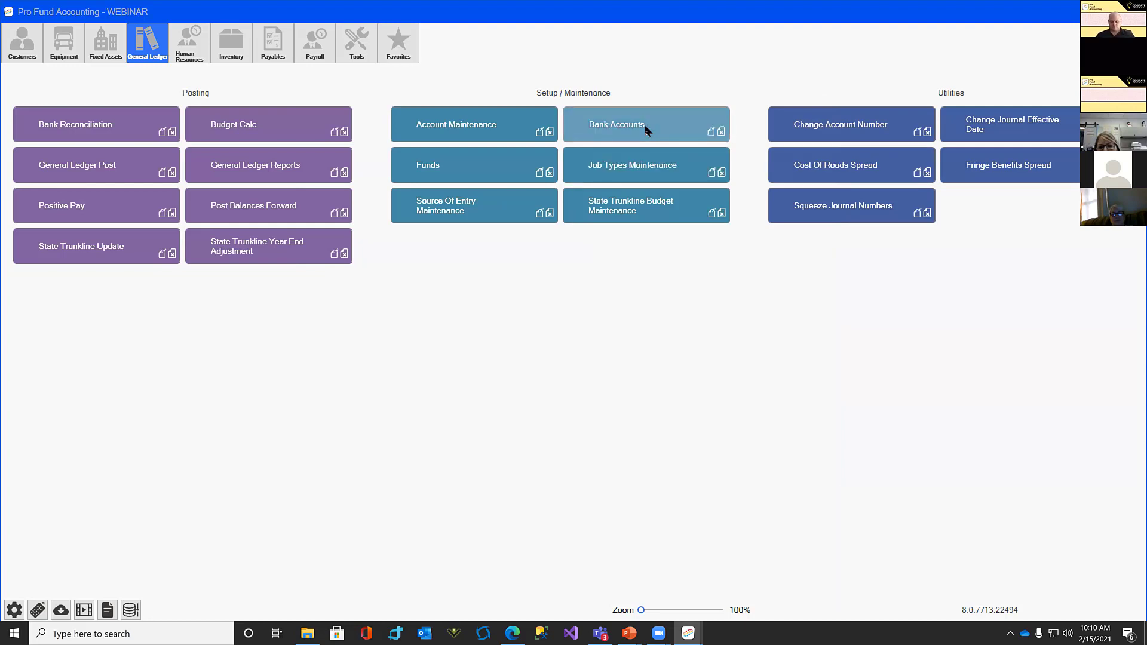
Review the general ledger account assigned to the Chemical Bank account, and close the bank accounts
{"action": "left_click", "coordinate": [647, 131]}
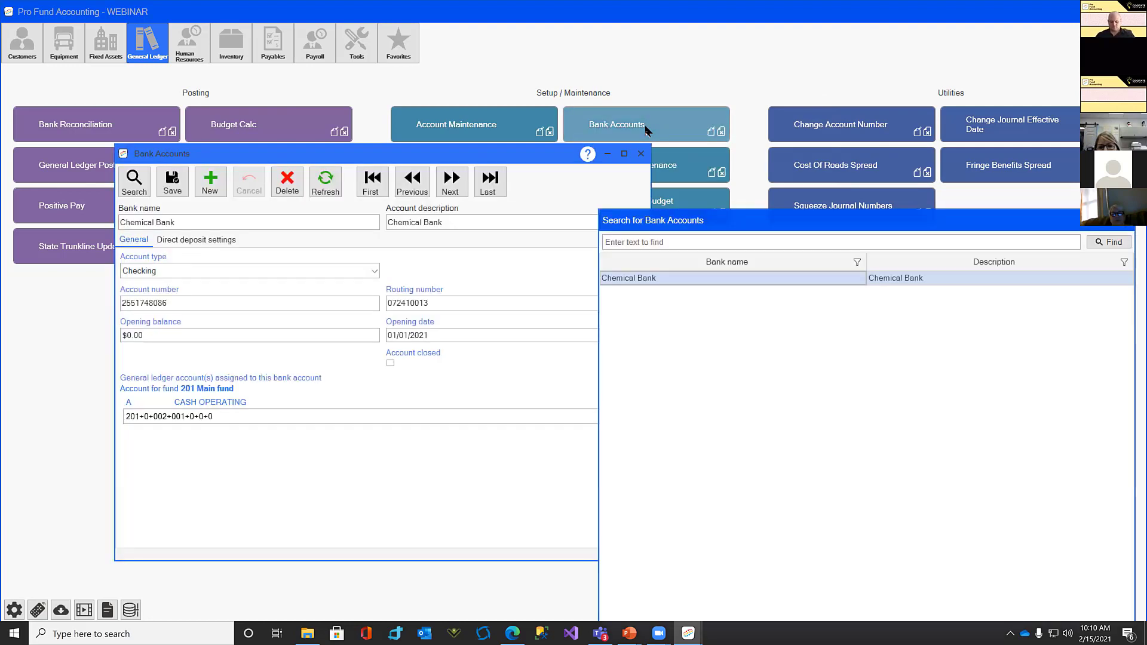
{"action": "left_click", "coordinate": [640, 155]}
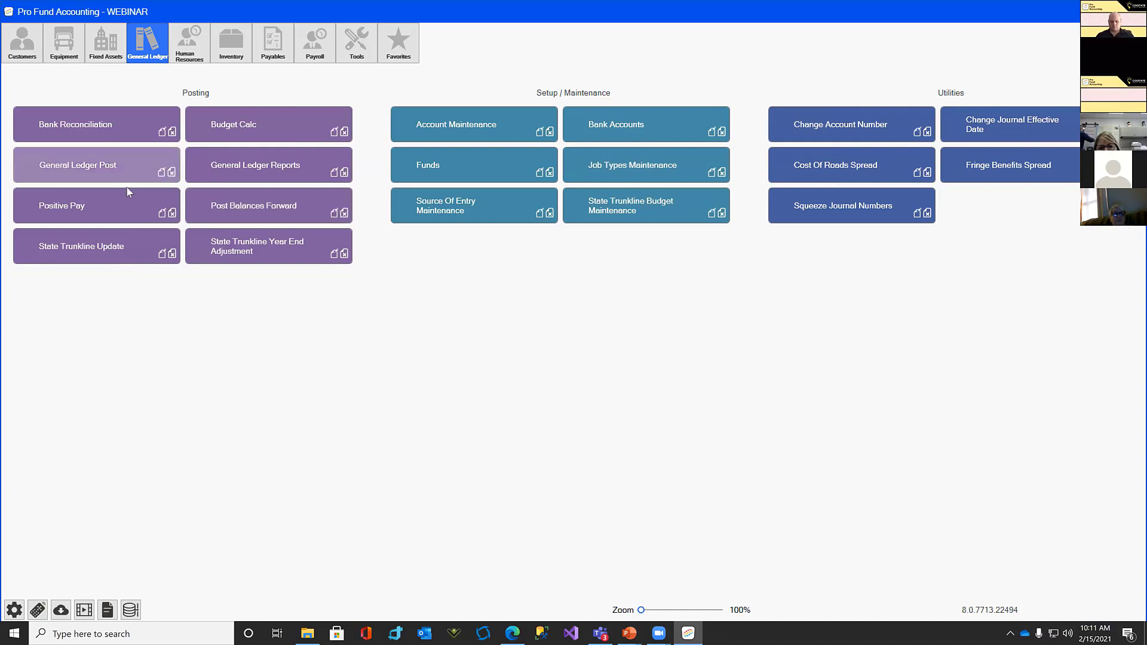
Open the customer bill codes and try to locate "mdot" in the list, sorting it by code
{"action": "left_click", "coordinate": [18, 42]}
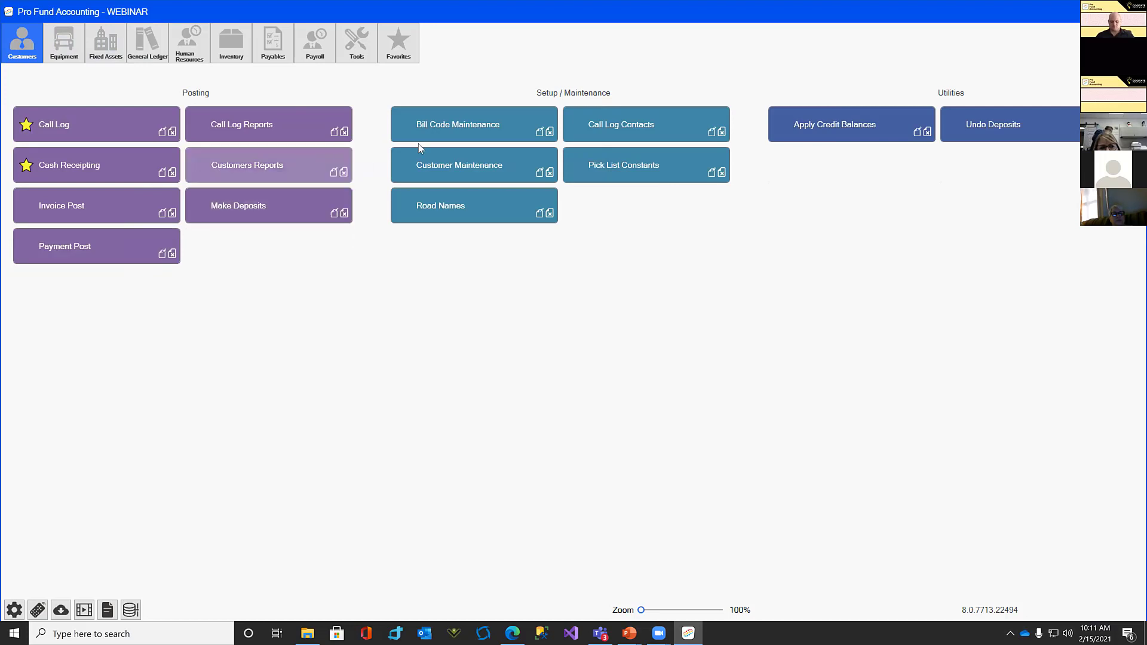
{"action": "left_click", "coordinate": [439, 124]}
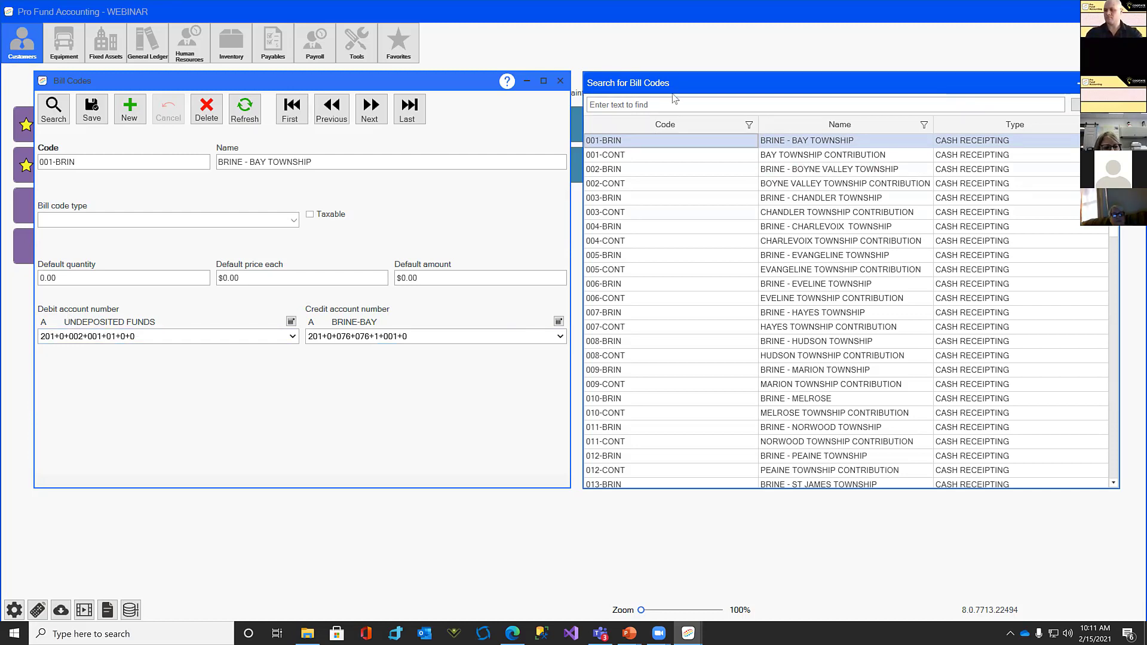
{"action": "left_click", "coordinate": [662, 105]}
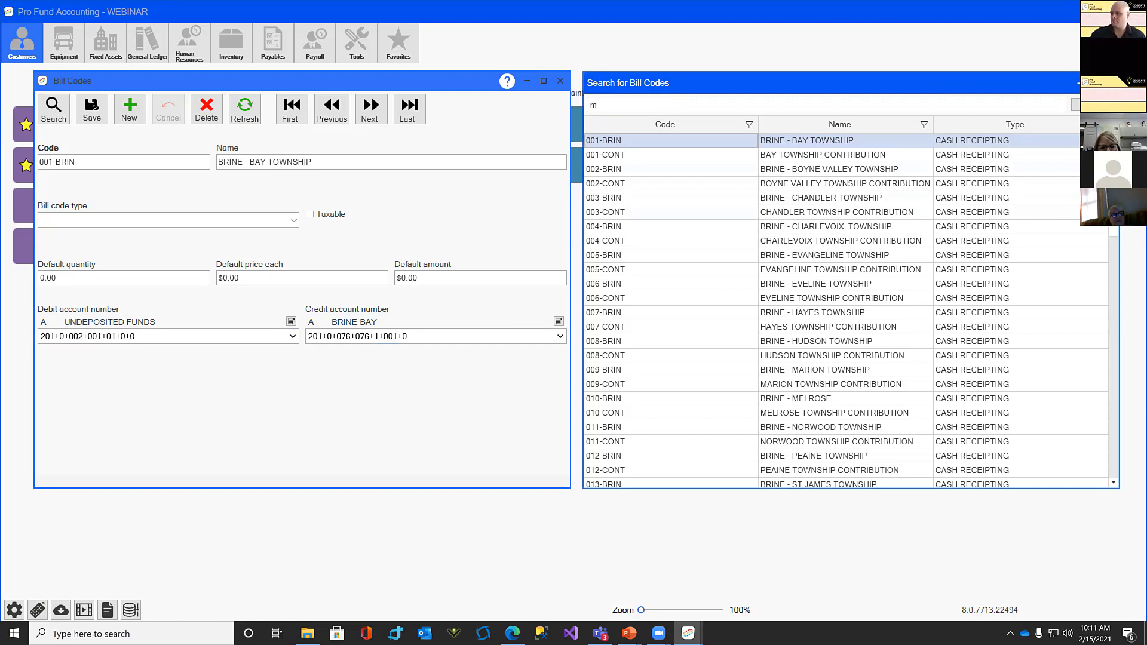
{"action": "type", "text": "dot"}
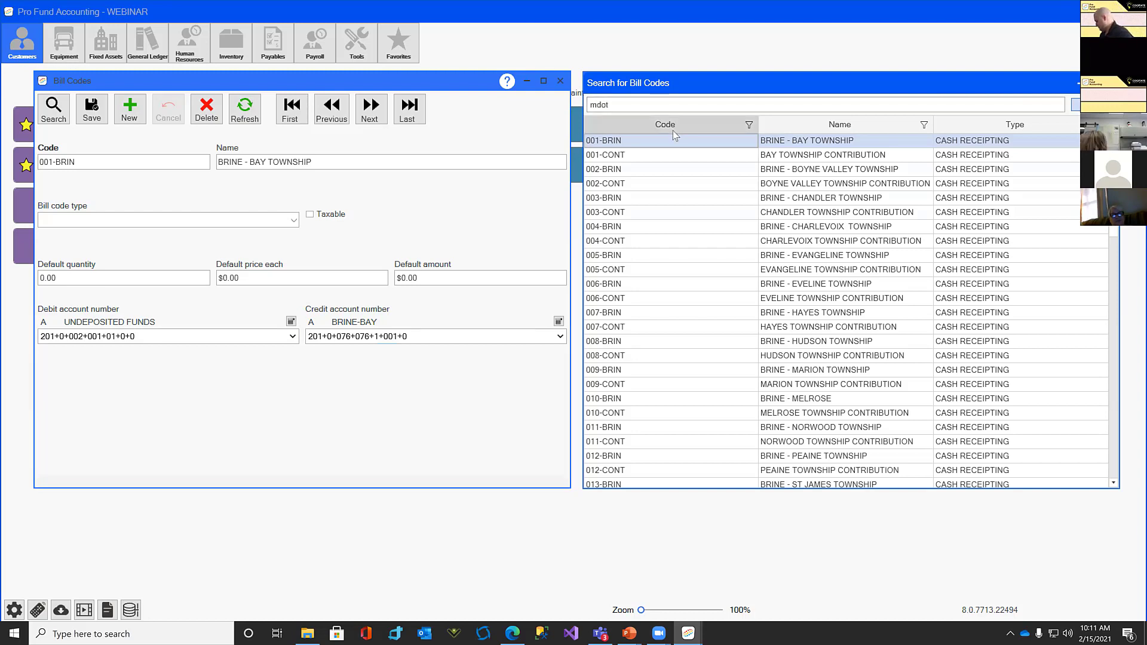
{"action": "left_click", "coordinate": [706, 187]}
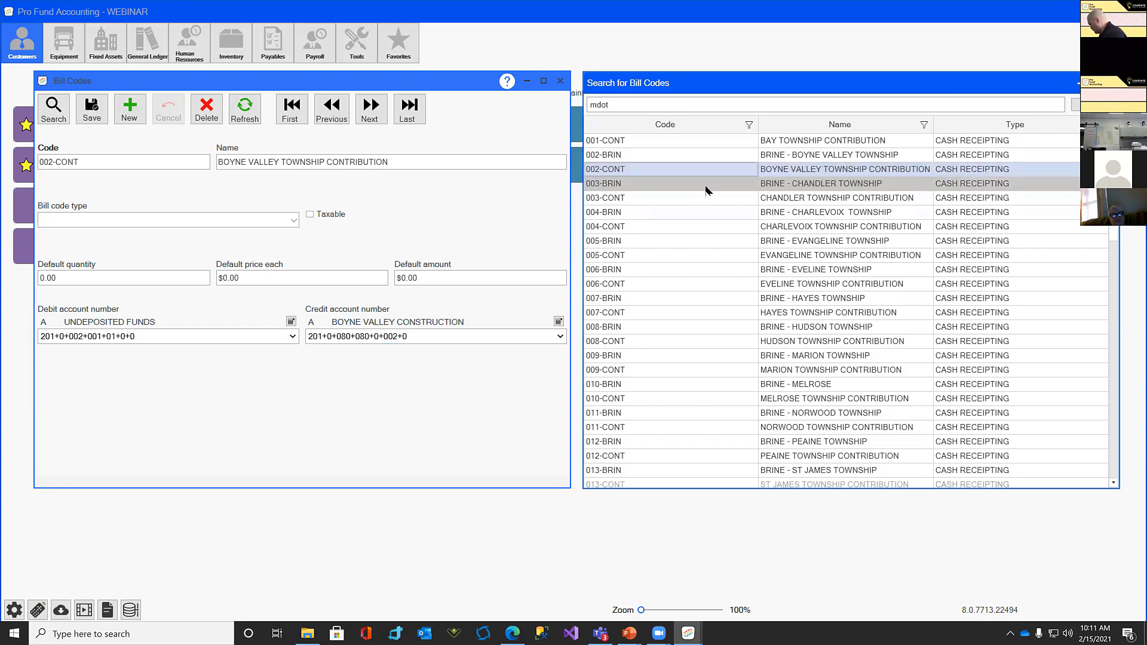
{"action": "scroll", "coordinate": [705, 187], "scroll_direction": "down", "scroll_amount": 5}
{"action": "scroll", "coordinate": [705, 190], "scroll_direction": "down", "scroll_amount": 1}
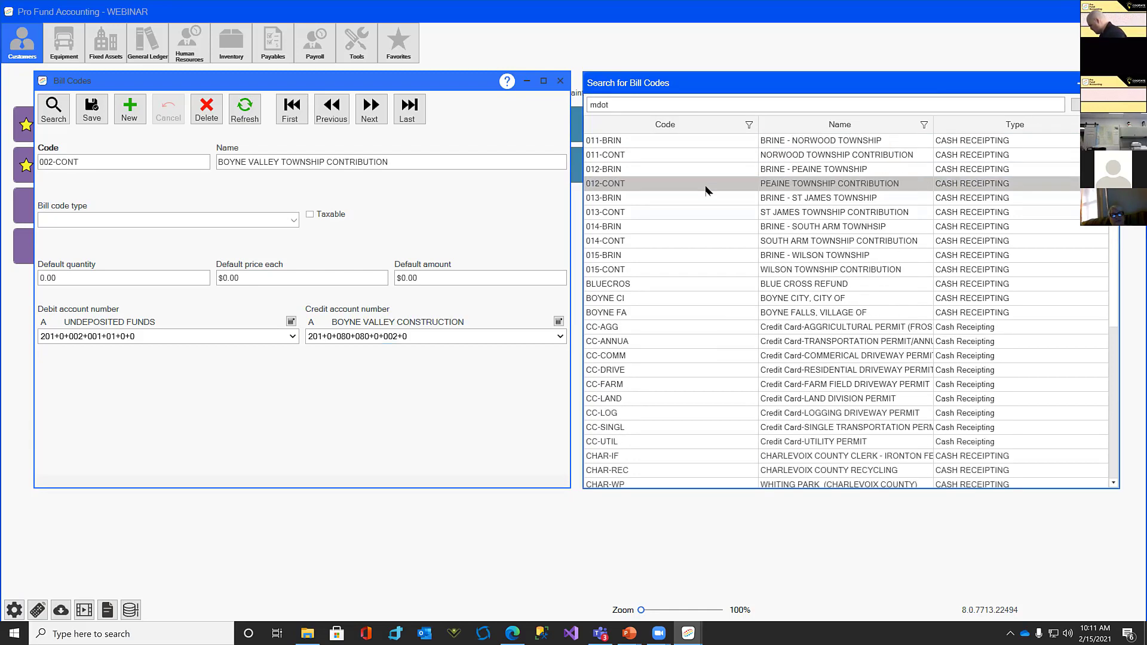
{"action": "left_click", "coordinate": [687, 125]}
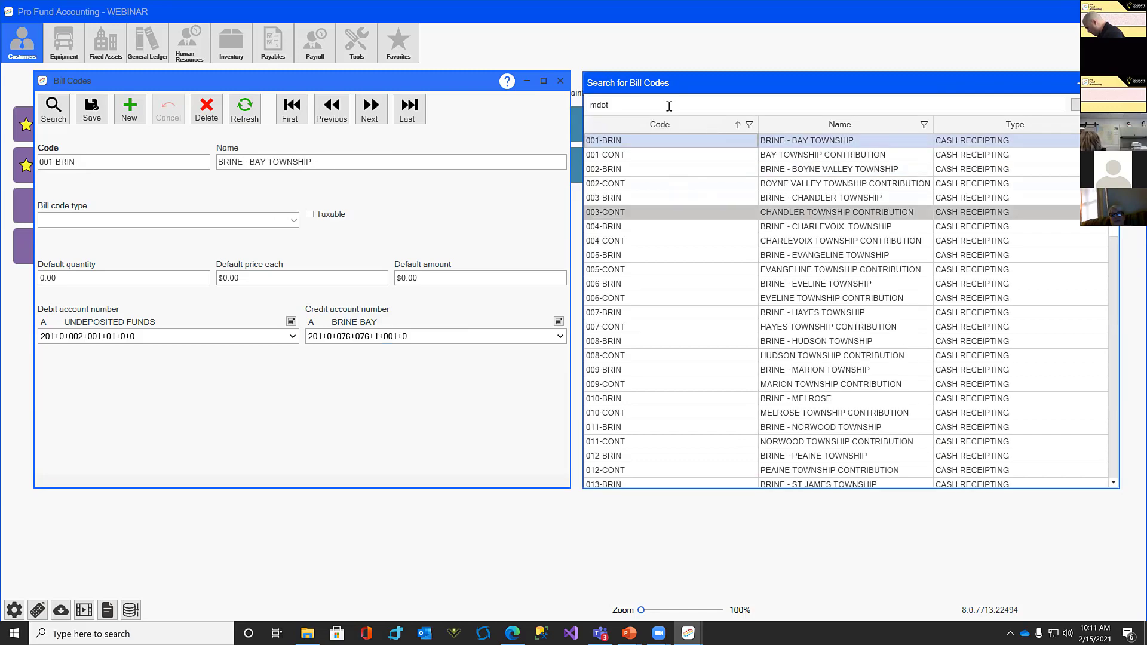
Search the bill codes for "dot" and bring up MDOT-TRK, with its account fields uncovered
{"action": "left_click_drag", "start_coordinate": [610, 106], "coordinate": [592, 158]}
{"action": "key", "text": "BackSpace"}
{"action": "type", "text": "dot"}
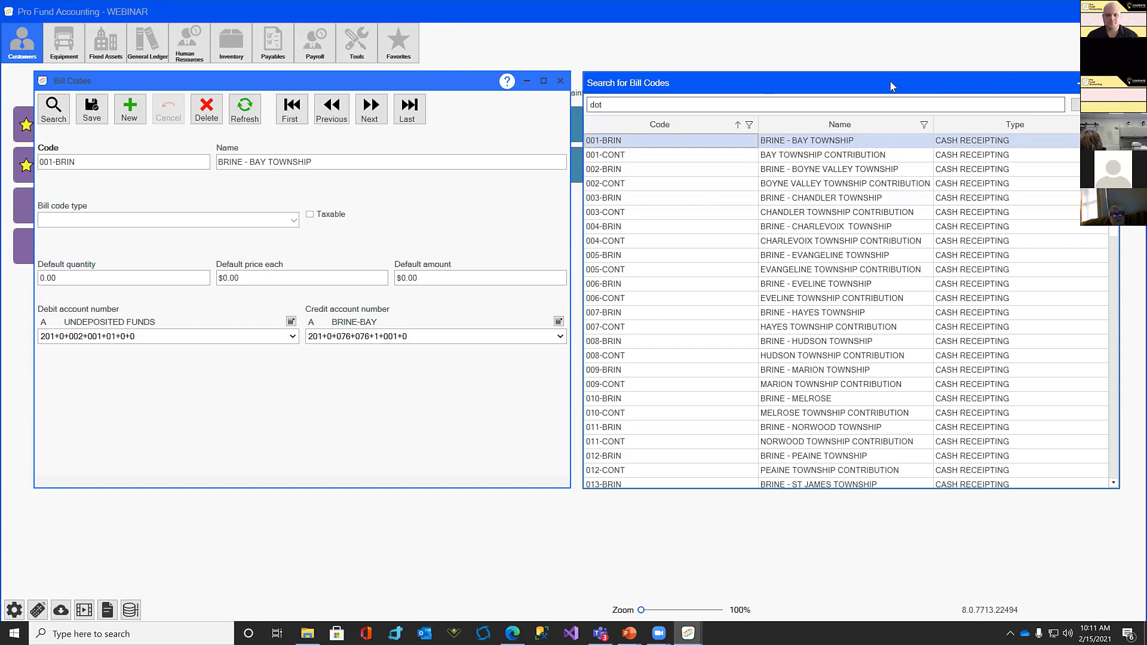
{"action": "left_click_drag", "start_coordinate": [892, 86], "coordinate": [713, 66]}
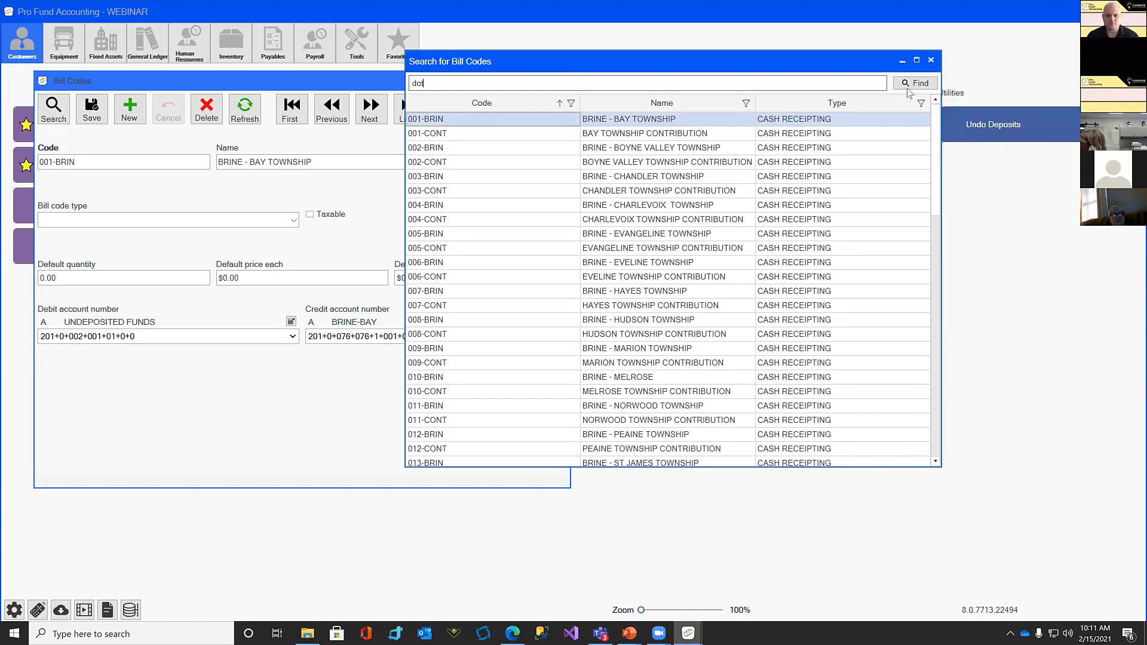
{"action": "left_click", "coordinate": [914, 83]}
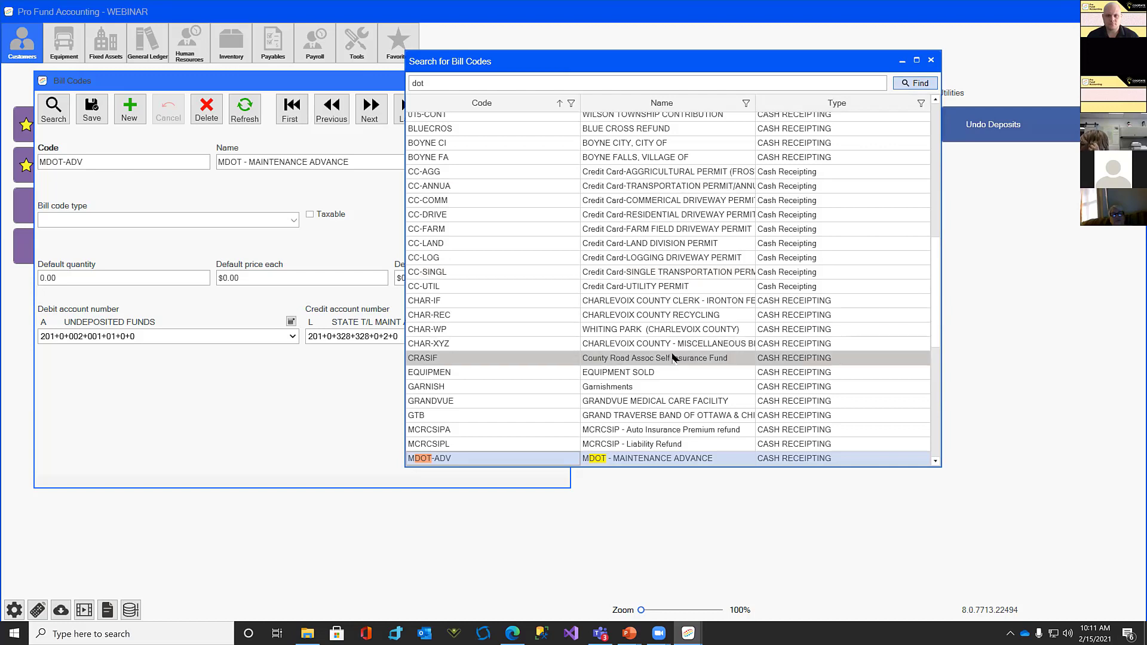
{"action": "scroll", "coordinate": [545, 394], "scroll_direction": "down", "scroll_amount": 2}
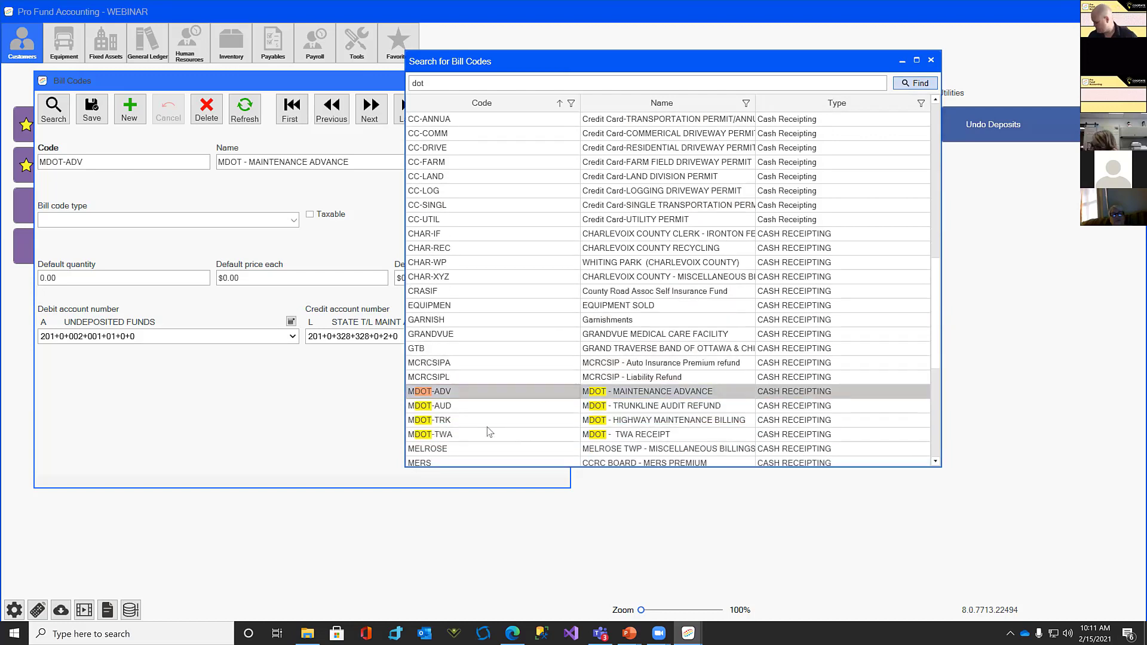
{"action": "left_click", "coordinate": [485, 420]}
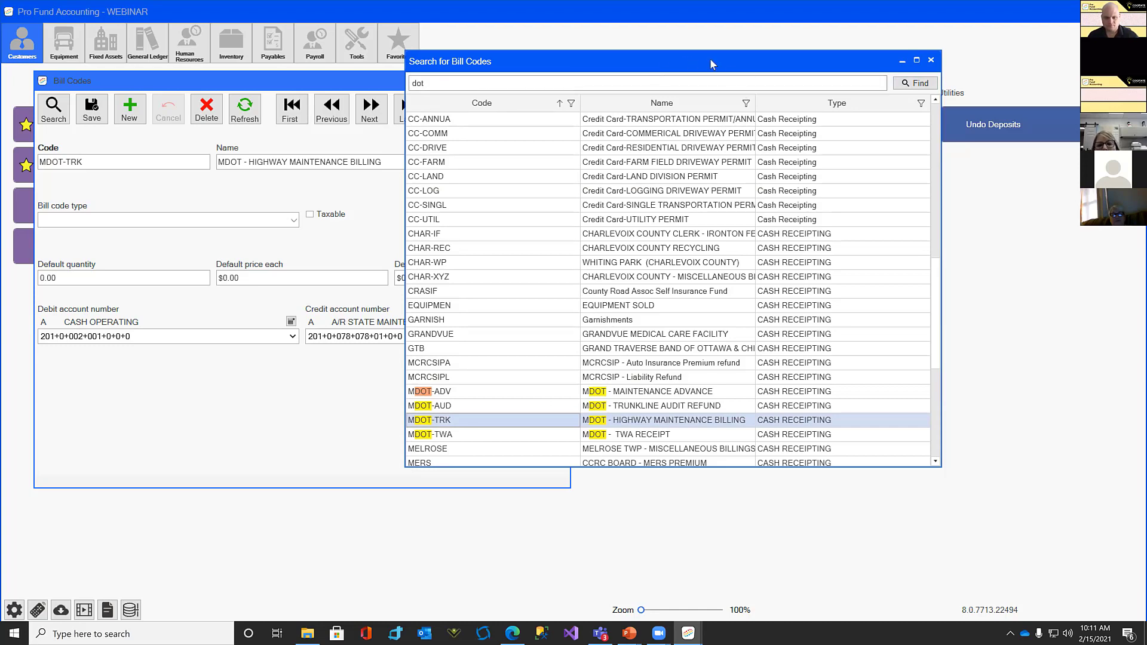
{"action": "left_click_drag", "start_coordinate": [712, 63], "coordinate": [884, 85]}
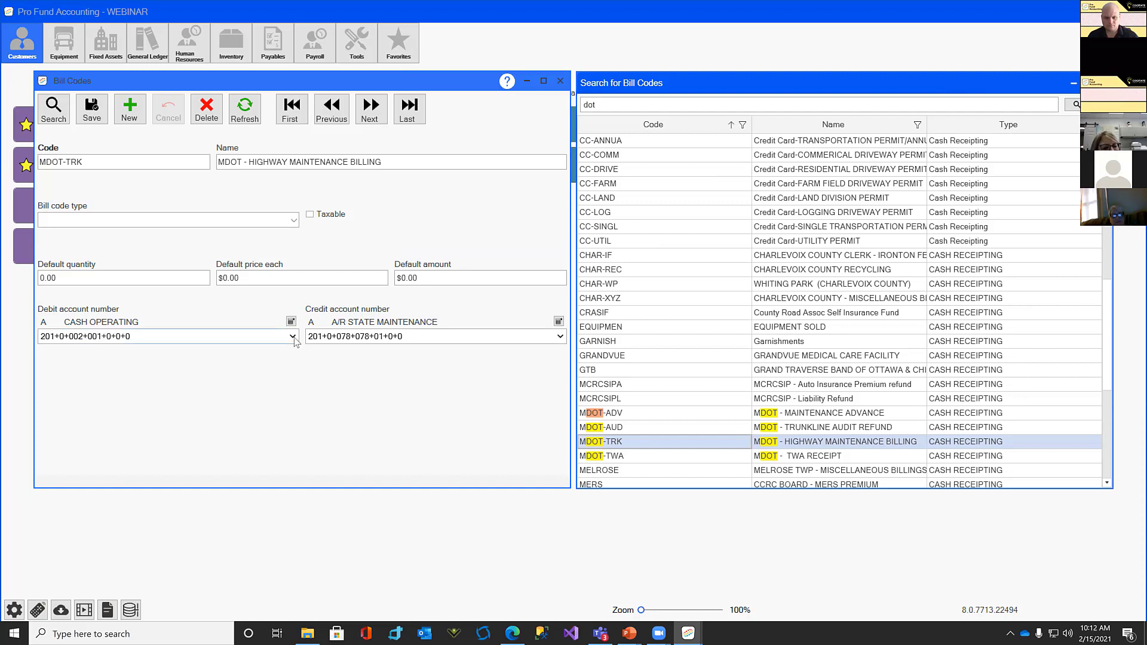
Set MDOT-TRK's debit account to 201+0+002+001+01+0+0 (UNDEPOSITED FUNDS), save the bill code and close it
{"action": "left_click", "coordinate": [293, 337]}
{"action": "left_click_drag", "start_coordinate": [39, 336], "coordinate": [110, 337]}
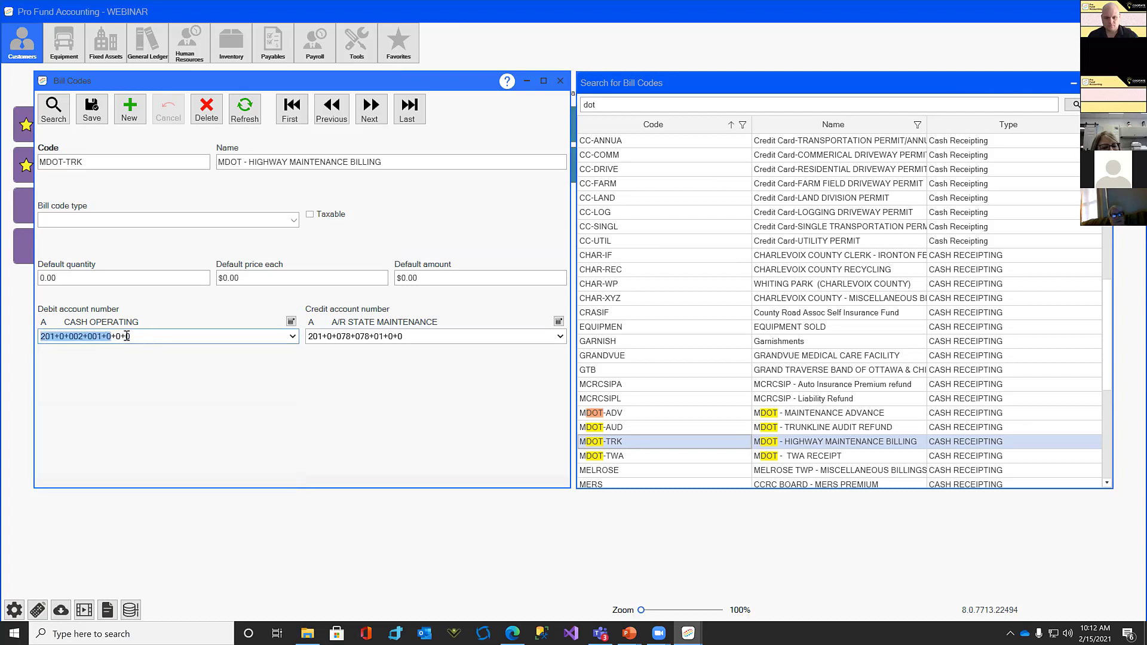
{"action": "key", "text": "Right"}
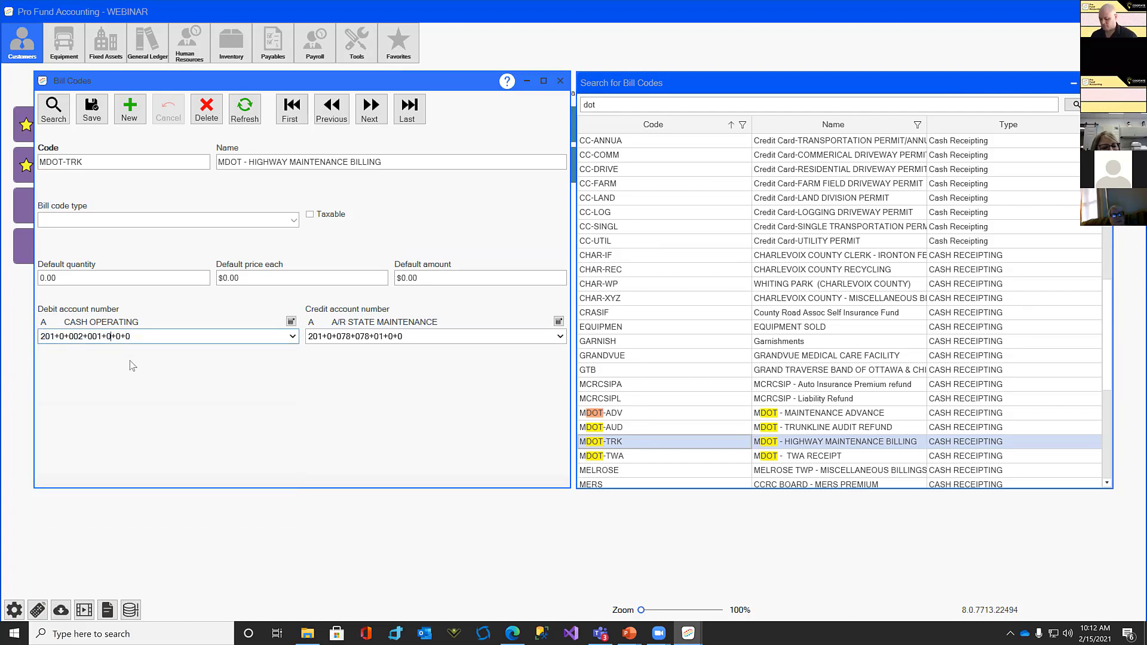
{"action": "type", "text": "1"}
{"action": "key", "text": "Tab"}
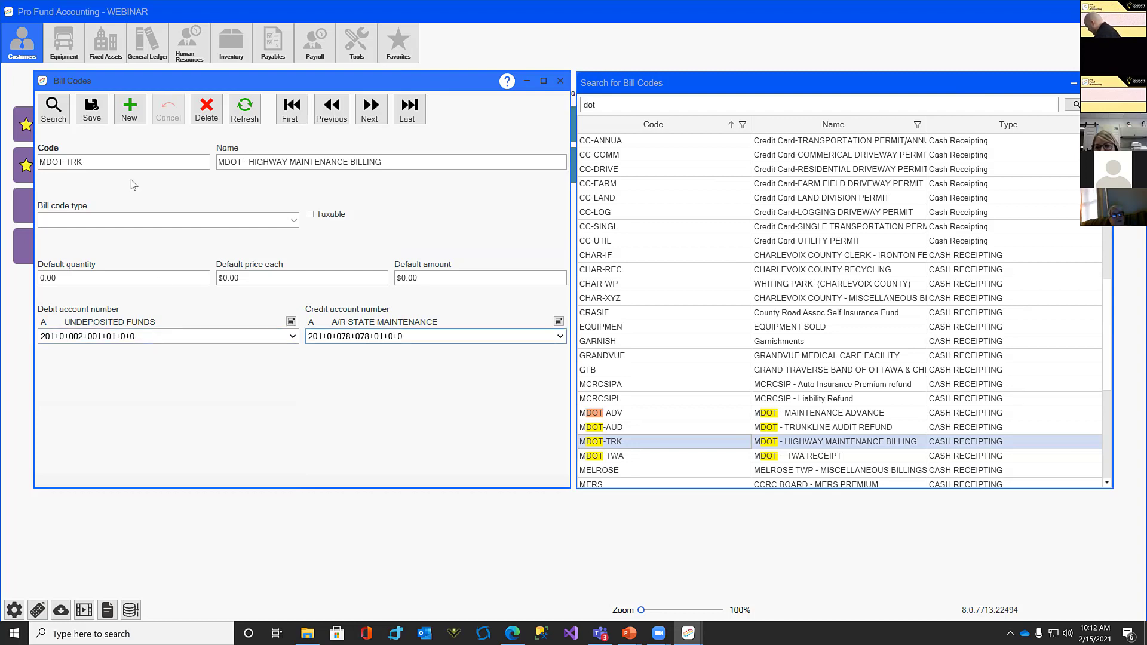
{"action": "left_click", "coordinate": [92, 111]}
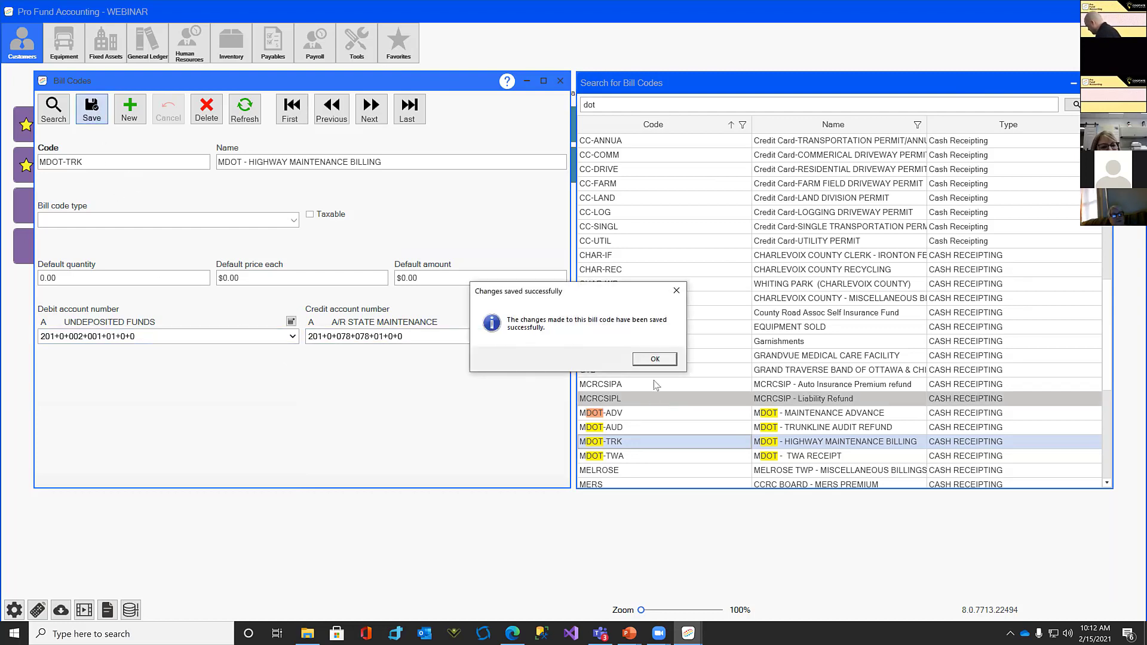
{"action": "left_click", "coordinate": [655, 359]}
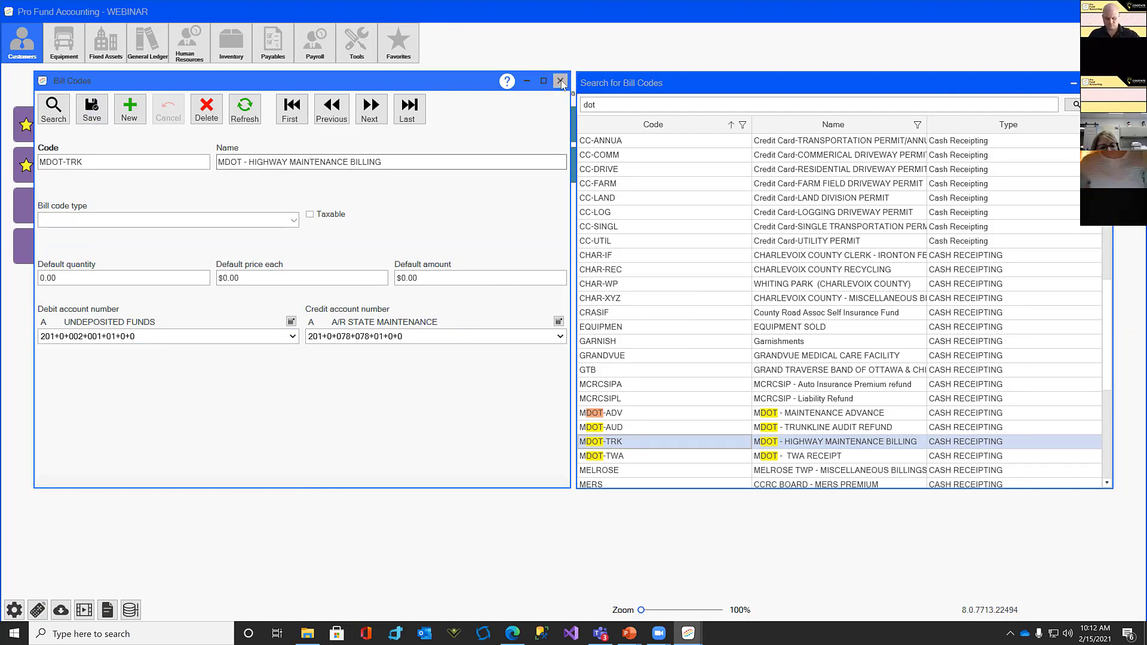
{"action": "left_click", "coordinate": [560, 81]}
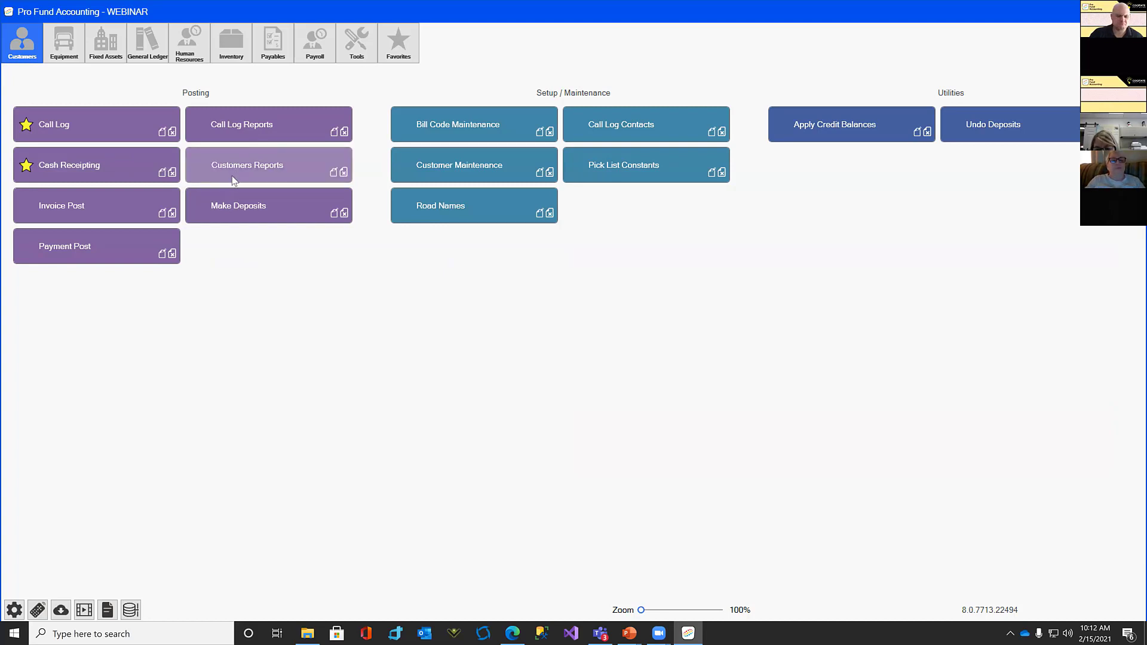
Start a new cash receipt from MICHIGAN DOT, filling in the entered-by name and the memo "Feburay payment"
{"action": "left_click", "coordinate": [82, 172]}
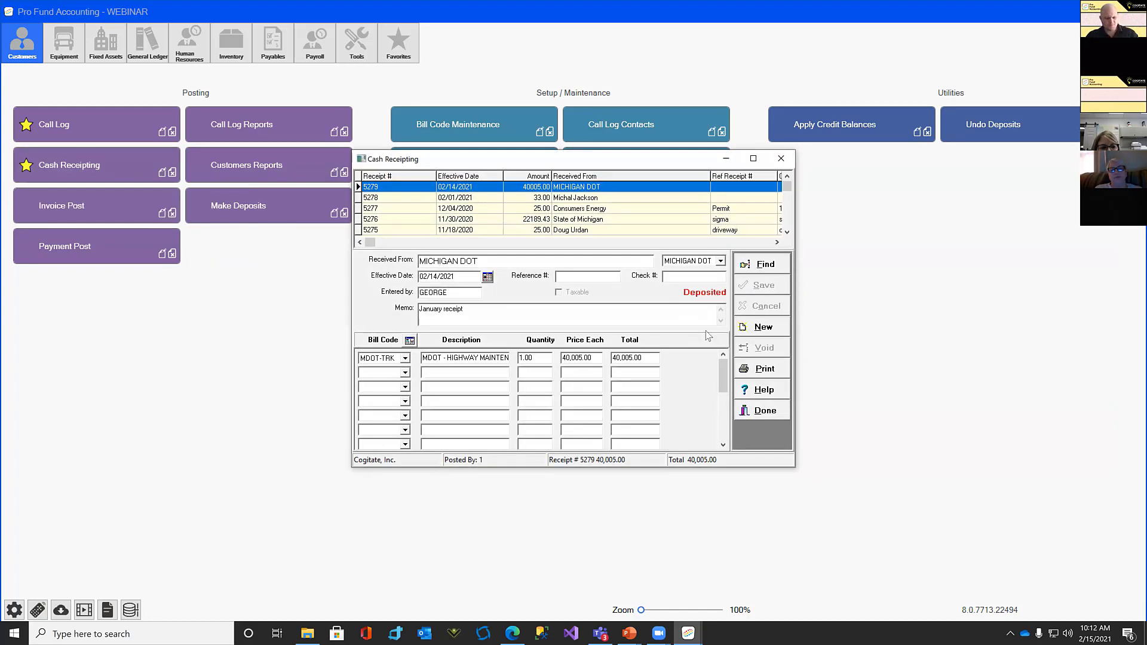
{"action": "left_click", "coordinate": [764, 329]}
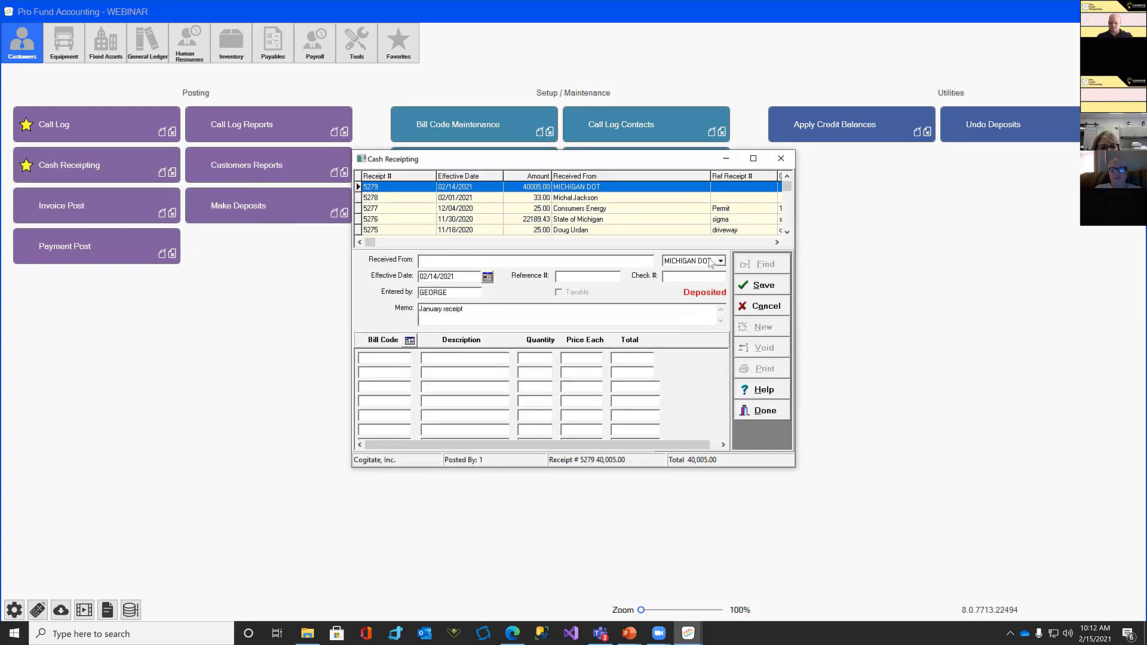
{"action": "left_click", "coordinate": [720, 262]}
{"action": "left_click", "coordinate": [707, 279]}
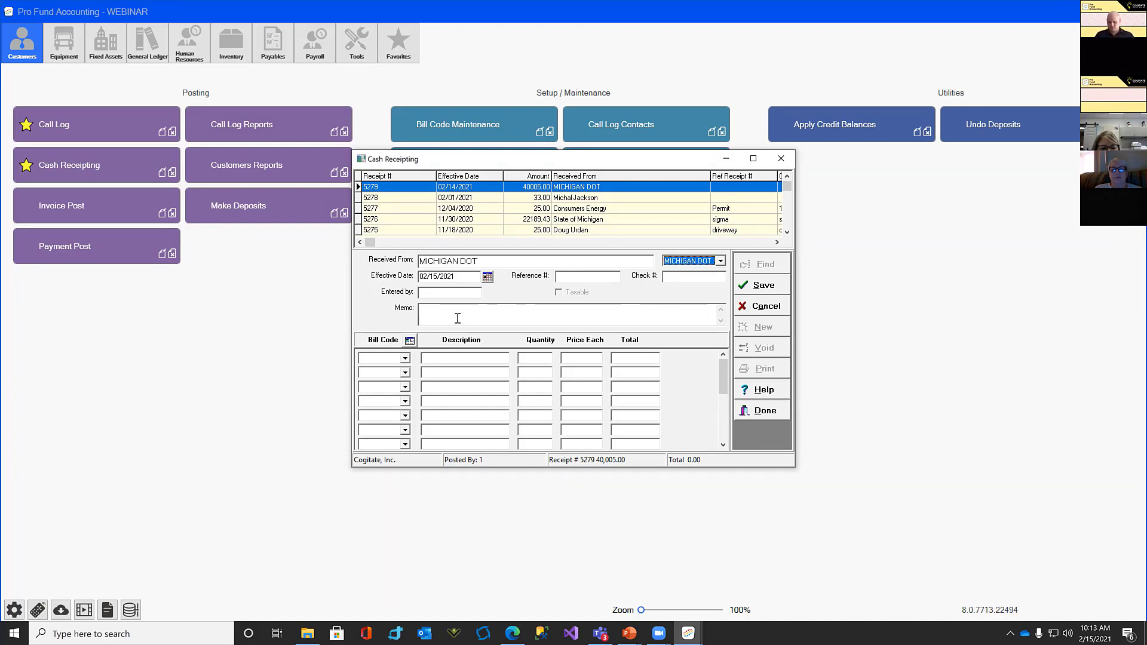
{"action": "left_click", "coordinate": [439, 295]}
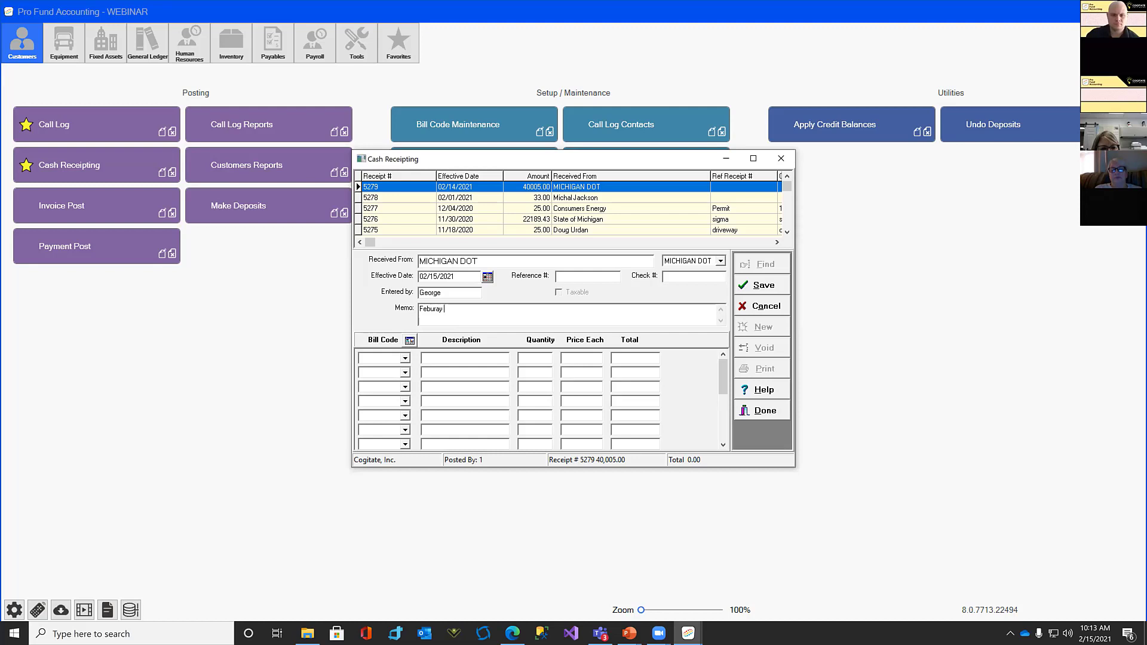
{"action": "type", "text": "payment"}
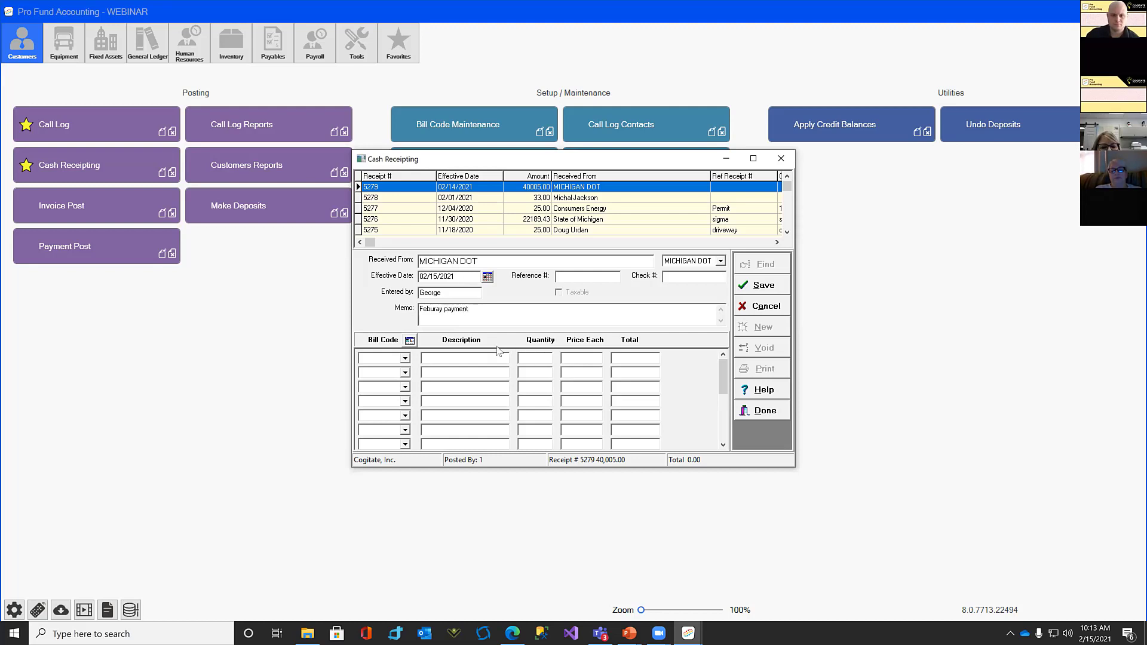
Add a receipt line for bill code MDOT-TRK with a price of 45,000.00, and save the receipt without printing it
{"action": "left_click", "coordinate": [406, 359]}
{"action": "left_click", "coordinate": [389, 361]}
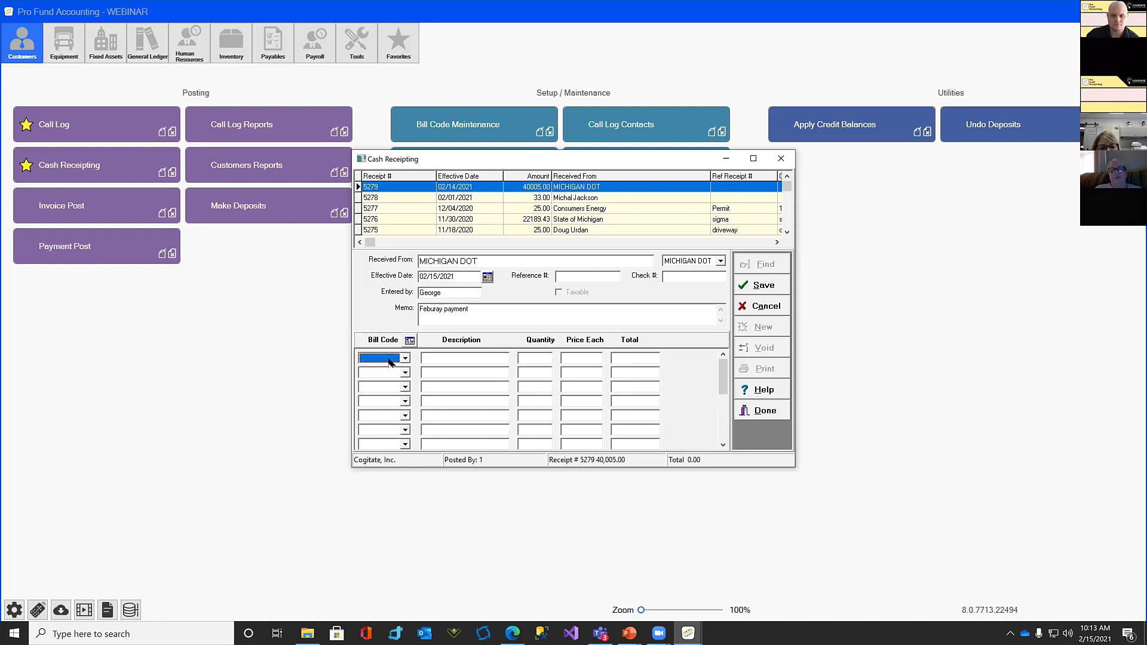
{"action": "key", "text": "m"}
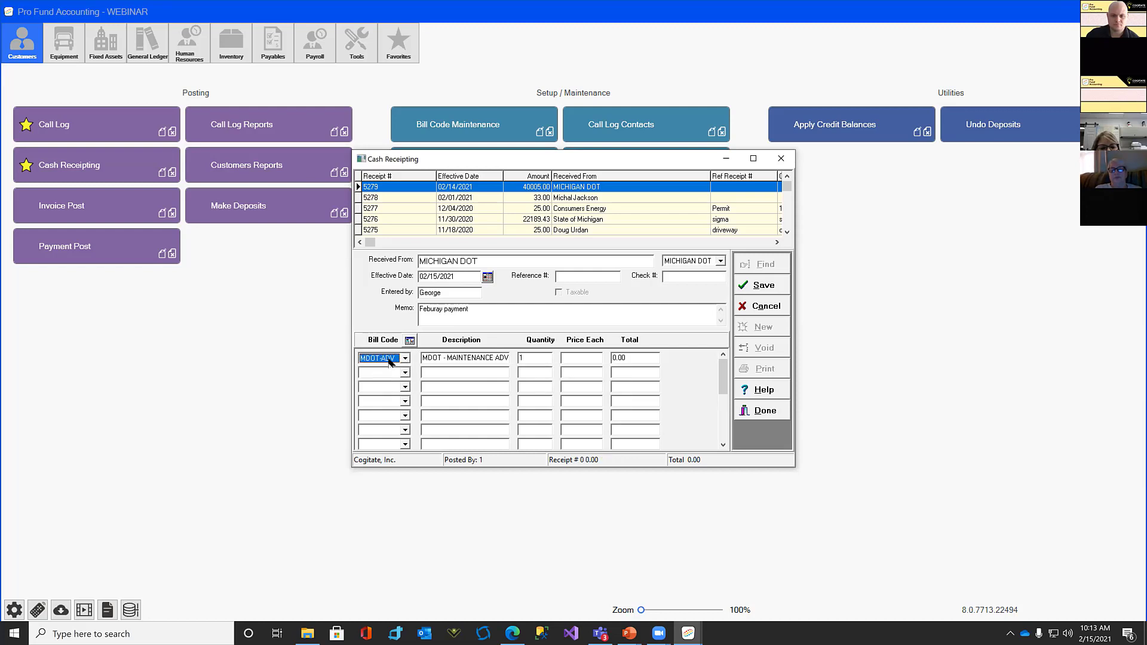
{"action": "key", "text": "m"}
{"action": "key", "text": "m"}
{"action": "left_click", "coordinate": [592, 361]}
{"action": "type", "text": "45-"}
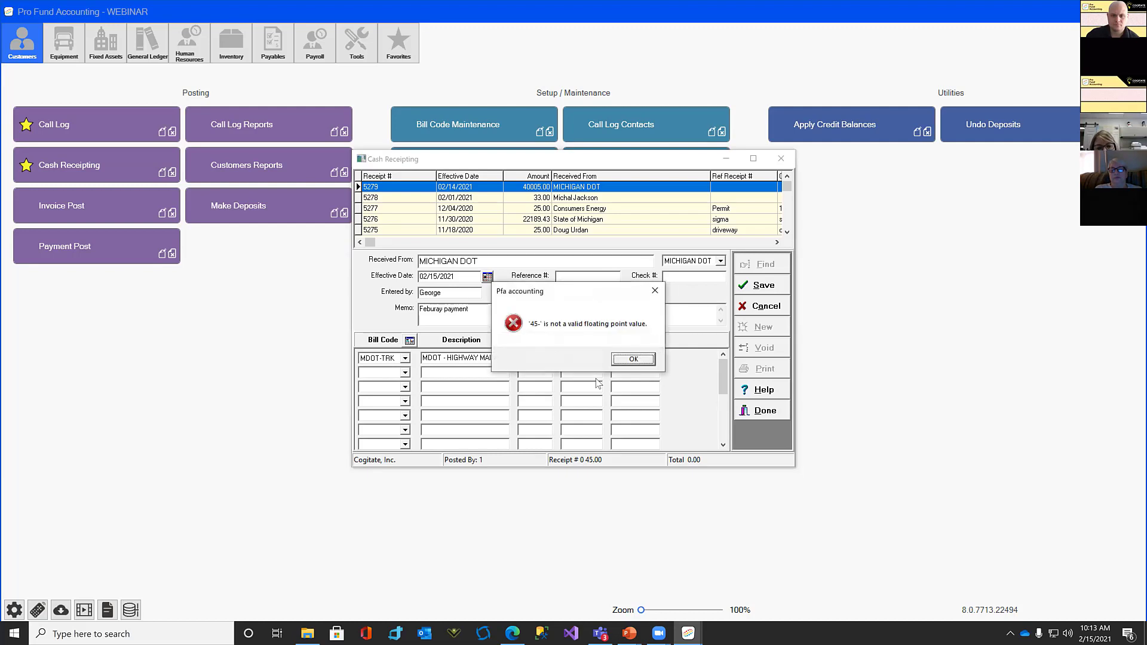
{"action": "left_click", "coordinate": [632, 359]}
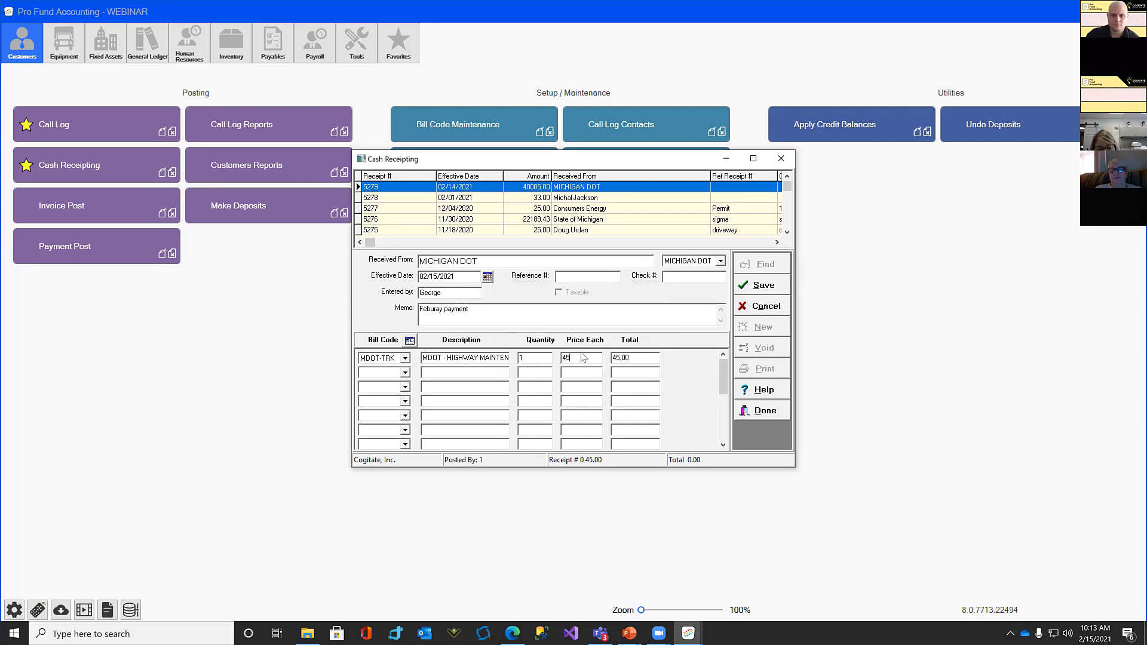
{"action": "type", "text": "000"}
{"action": "key", "text": "Tab"}
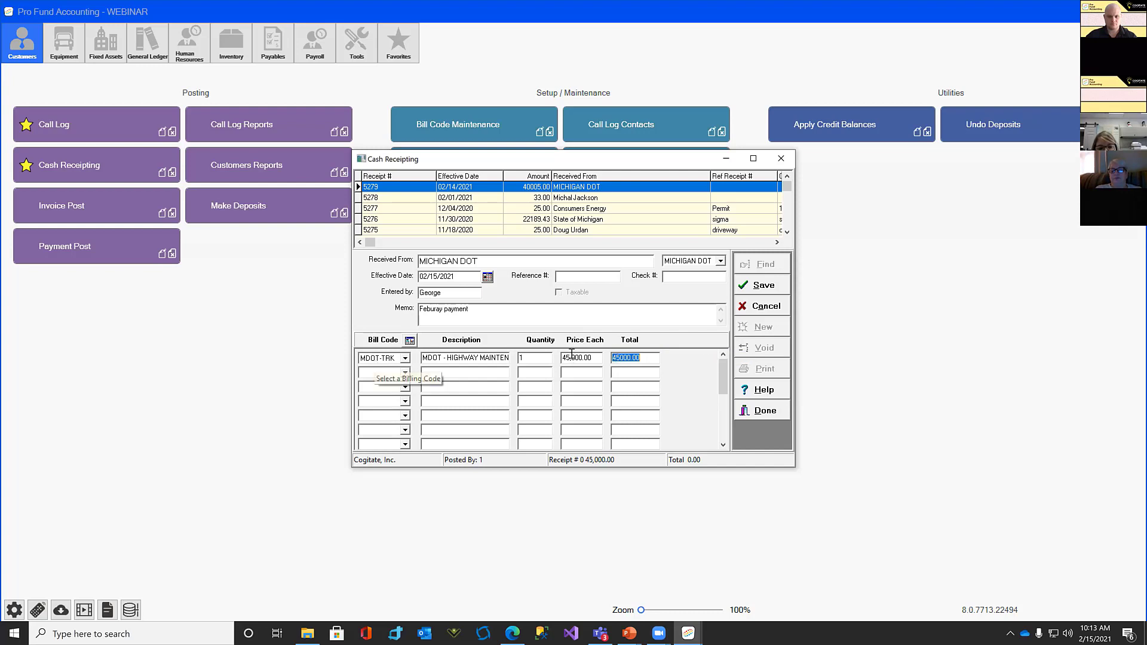
{"action": "left_click", "coordinate": [758, 289]}
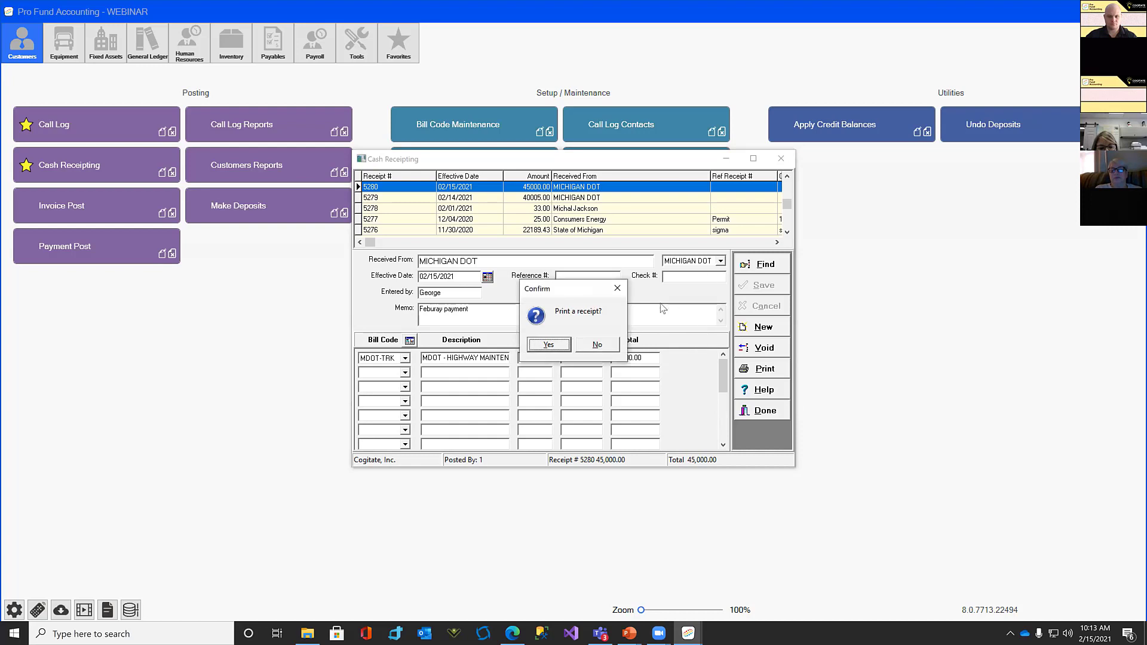
{"action": "left_click", "coordinate": [597, 345]}
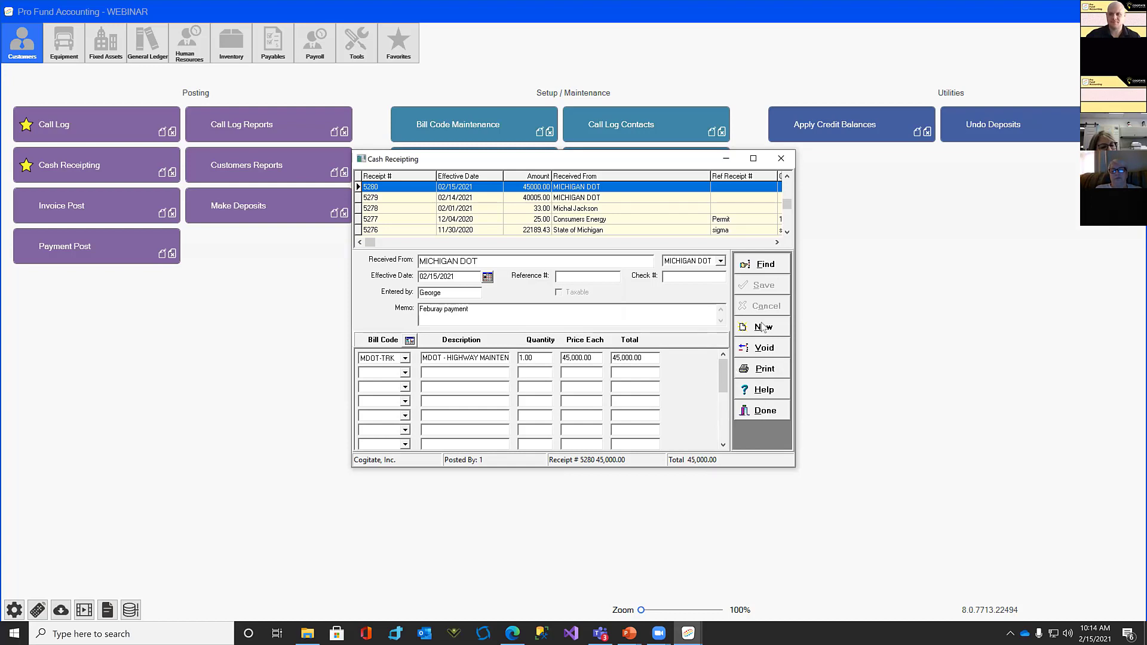
Start another cash receipt for the individual customer, filling in the entered-by name and the memo "Right to thiller"
{"action": "key", "text": "alt+n"}
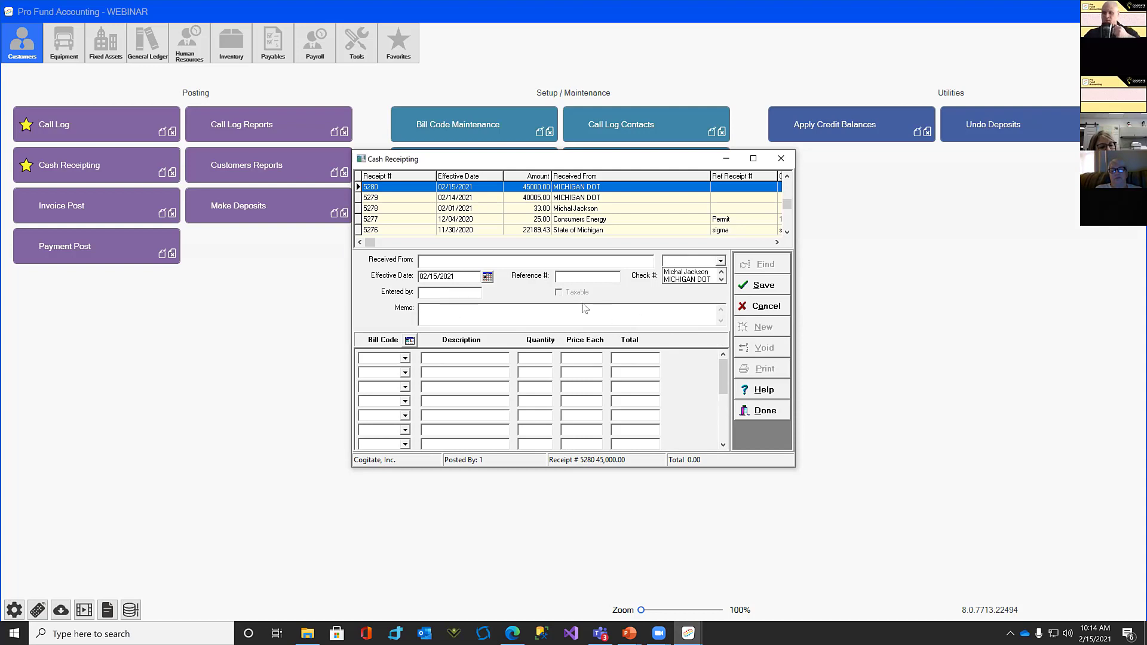
{"action": "left_click", "coordinate": [449, 293]}
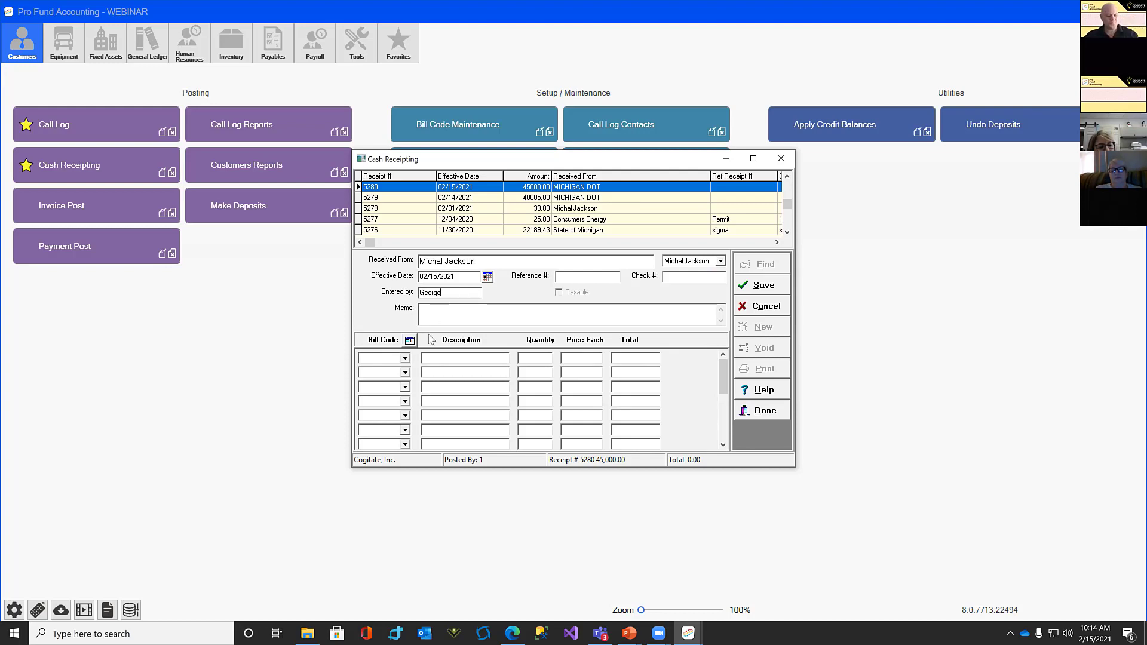
{"action": "type", "text": "Ne"}
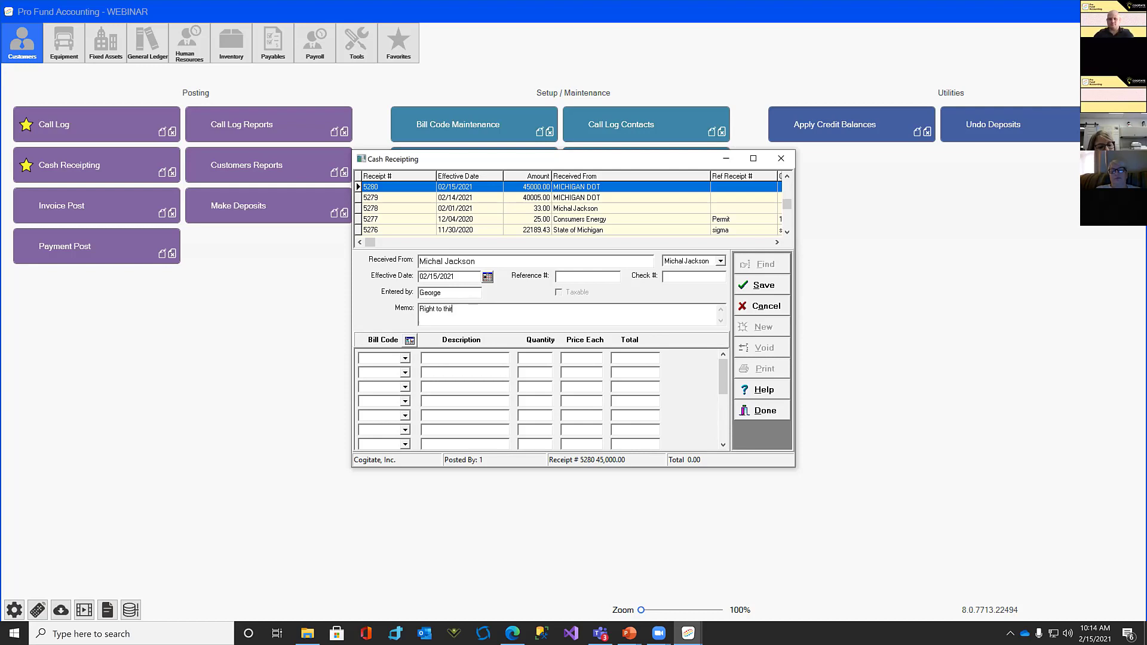
{"action": "type", "text": "ller"}
Add a SCRAP (SALVAGE SALES) line priced at 45.00, save the receipt without printing, and close cash receipting
{"action": "left_click", "coordinate": [405, 358]}
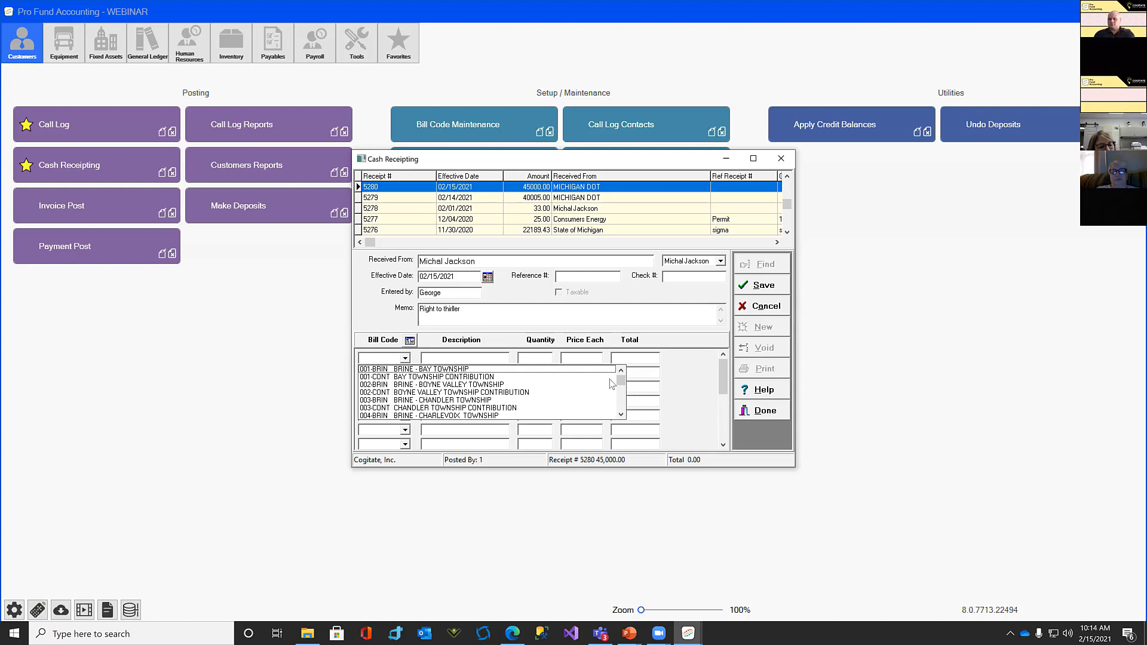
{"action": "left_click_drag", "start_coordinate": [621, 386], "coordinate": [621, 406]}
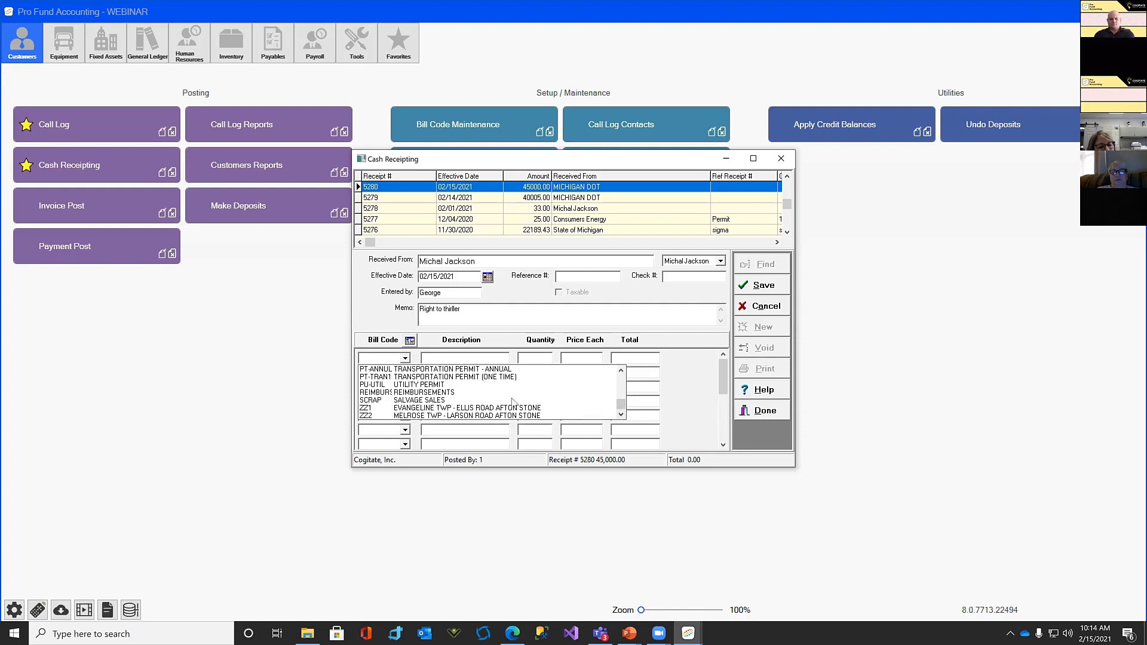
{"action": "left_click", "coordinate": [438, 400]}
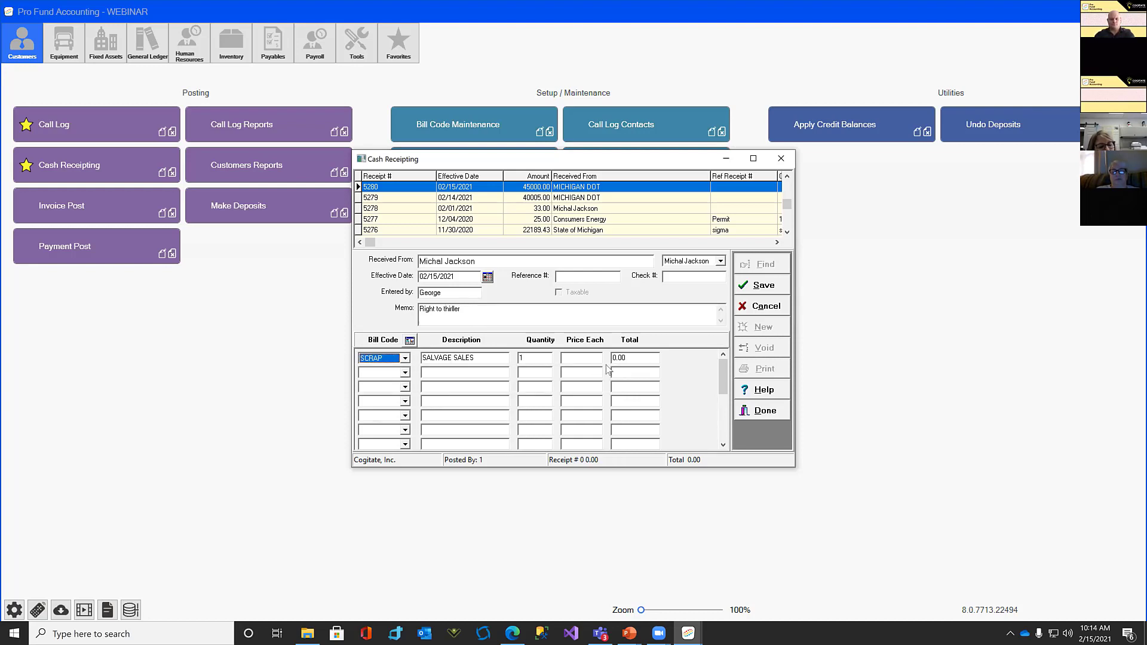
{"action": "left_click", "coordinate": [576, 357]}
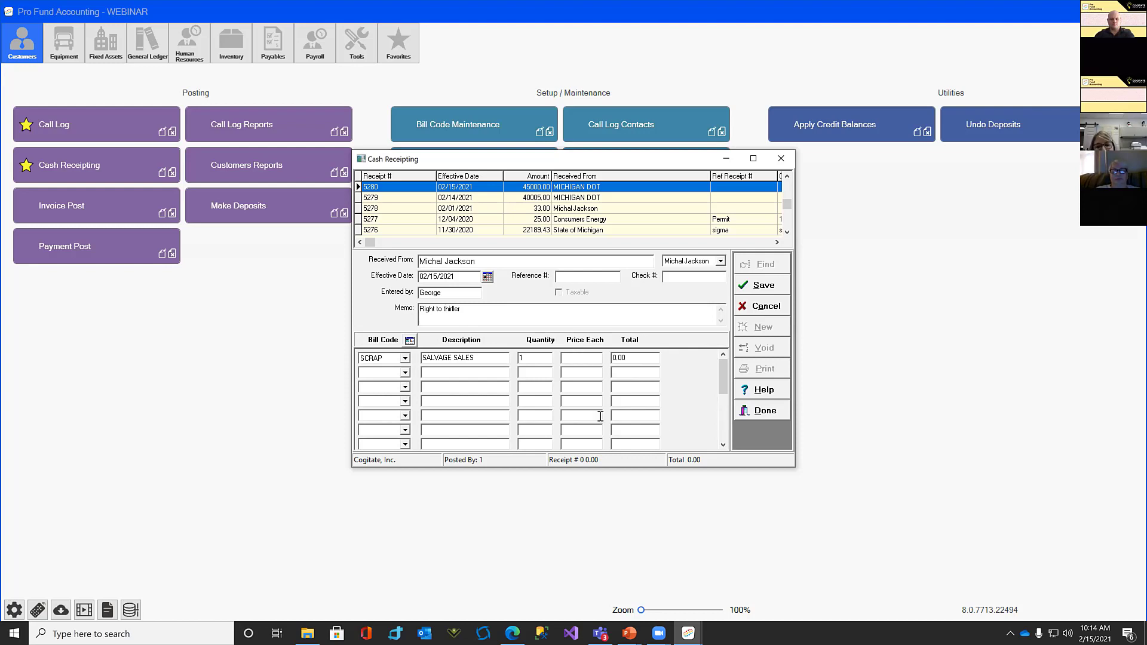
{"action": "type", "text": "45.00"}
{"action": "key", "text": "Tab"}
{"action": "left_click", "coordinate": [771, 286]}
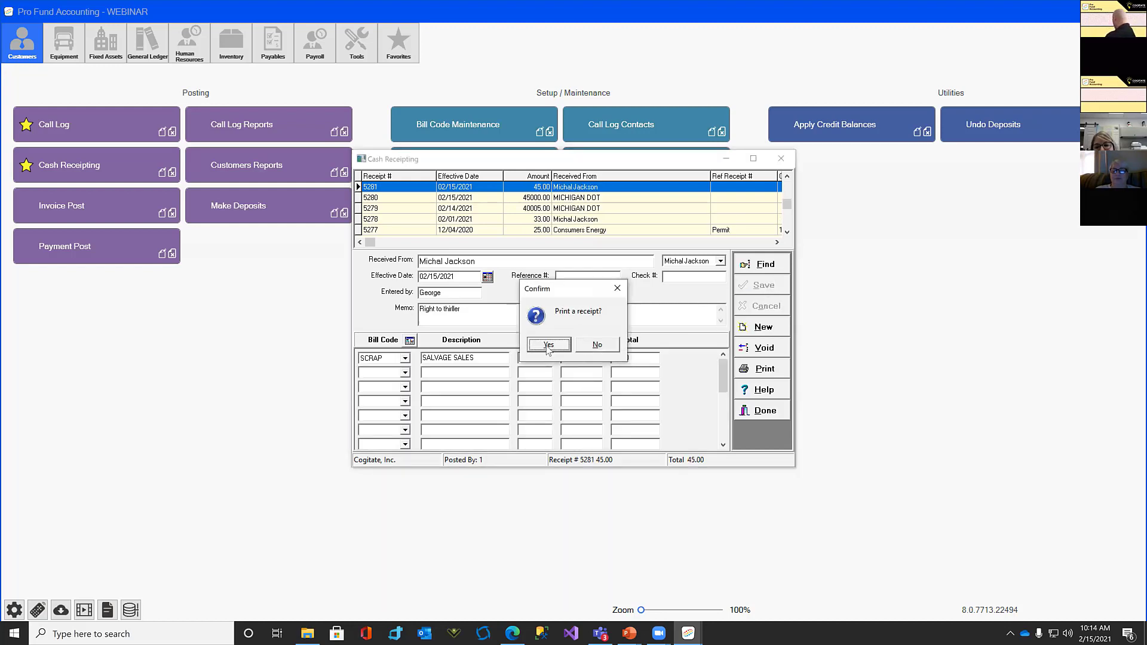
{"action": "left_click", "coordinate": [585, 345]}
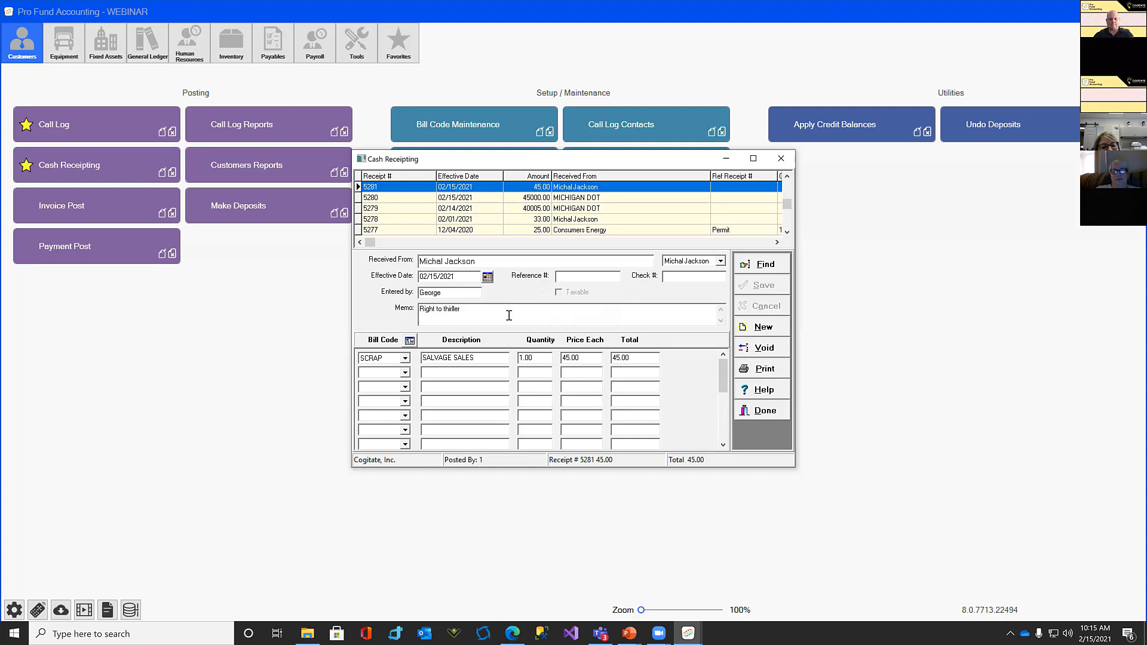
{"action": "left_click", "coordinate": [766, 412]}
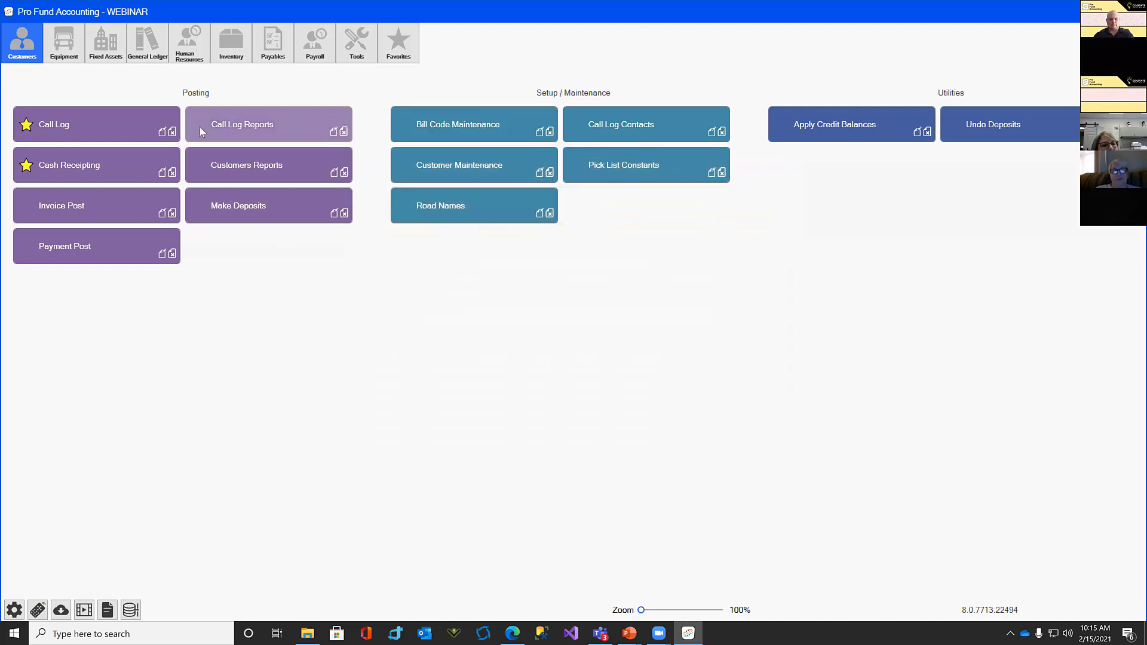
Deposit all the listed receipts into Chemical Bank, and close the deposit window
{"action": "left_click", "coordinate": [329, 203]}
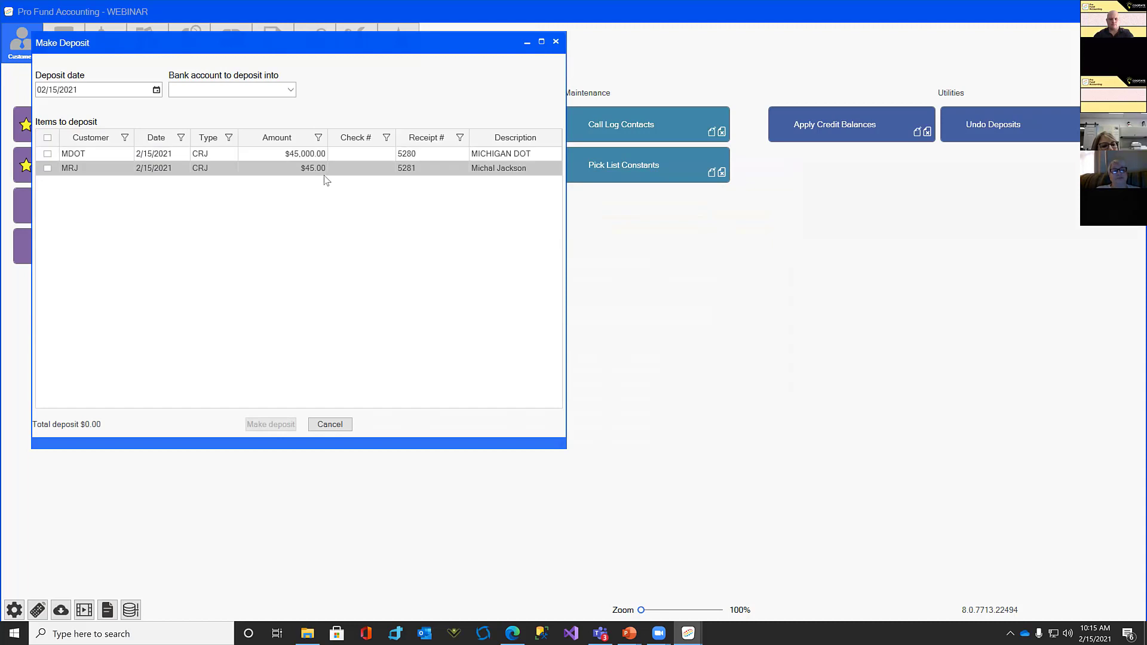
{"action": "left_click", "coordinate": [47, 154]}
{"action": "left_click", "coordinate": [48, 138]}
{"action": "left_click", "coordinate": [229, 90]}
{"action": "left_click", "coordinate": [226, 106]}
{"action": "left_click", "coordinate": [274, 424]}
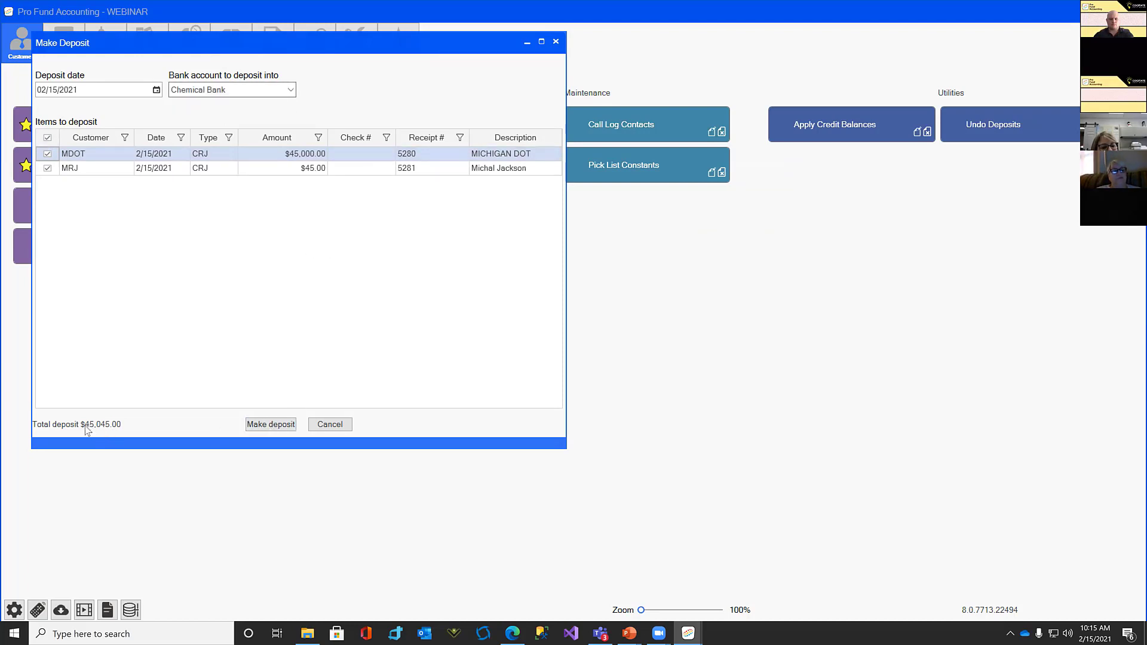
{"action": "left_click", "coordinate": [258, 427]}
{"action": "left_click", "coordinate": [646, 359]}
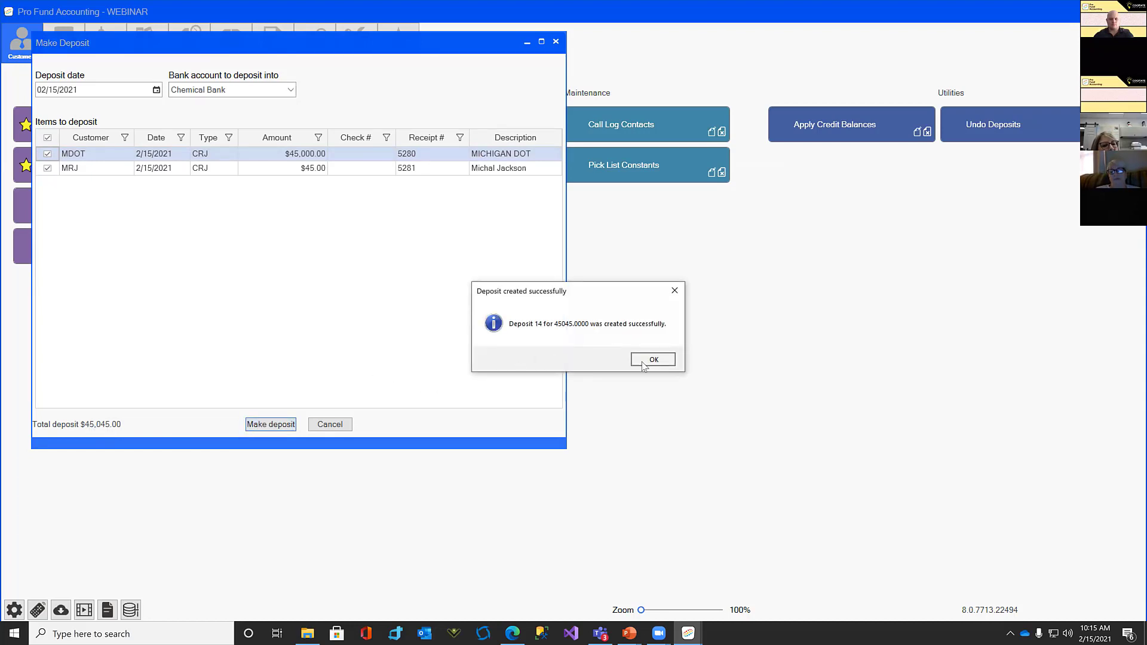
{"action": "left_click", "coordinate": [555, 43]}
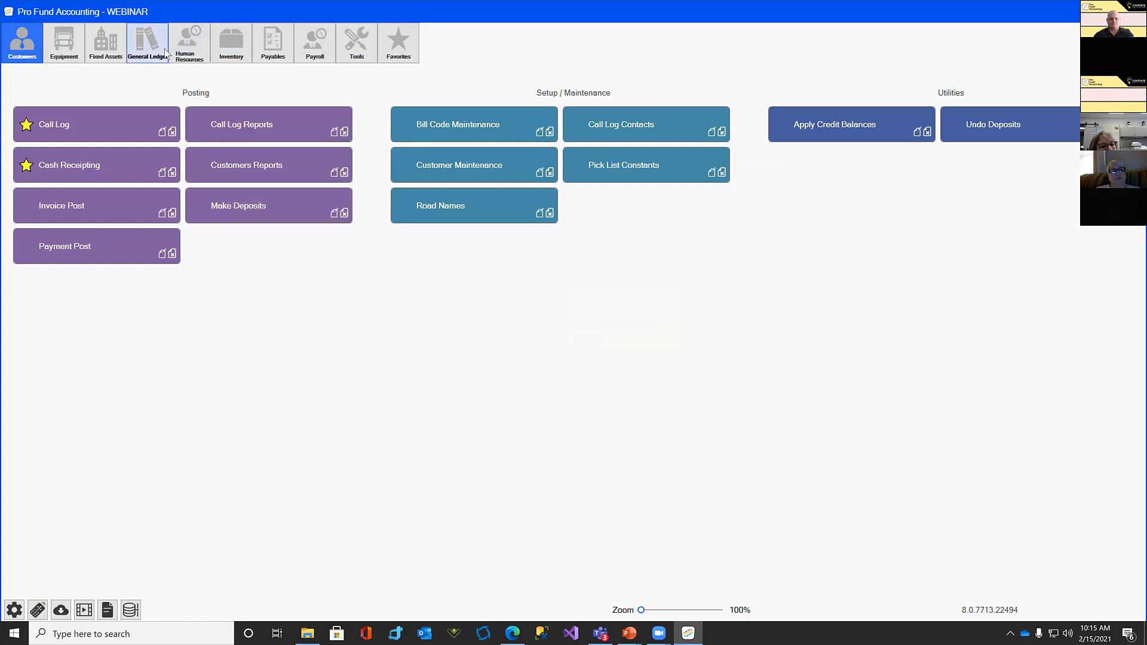
Open a bank reconciliation for Chemical Bank with starting and ending balances of $1.00, and find its uncleared transactions
{"action": "left_click", "coordinate": [147, 42]}
{"action": "left_click", "coordinate": [115, 128]}
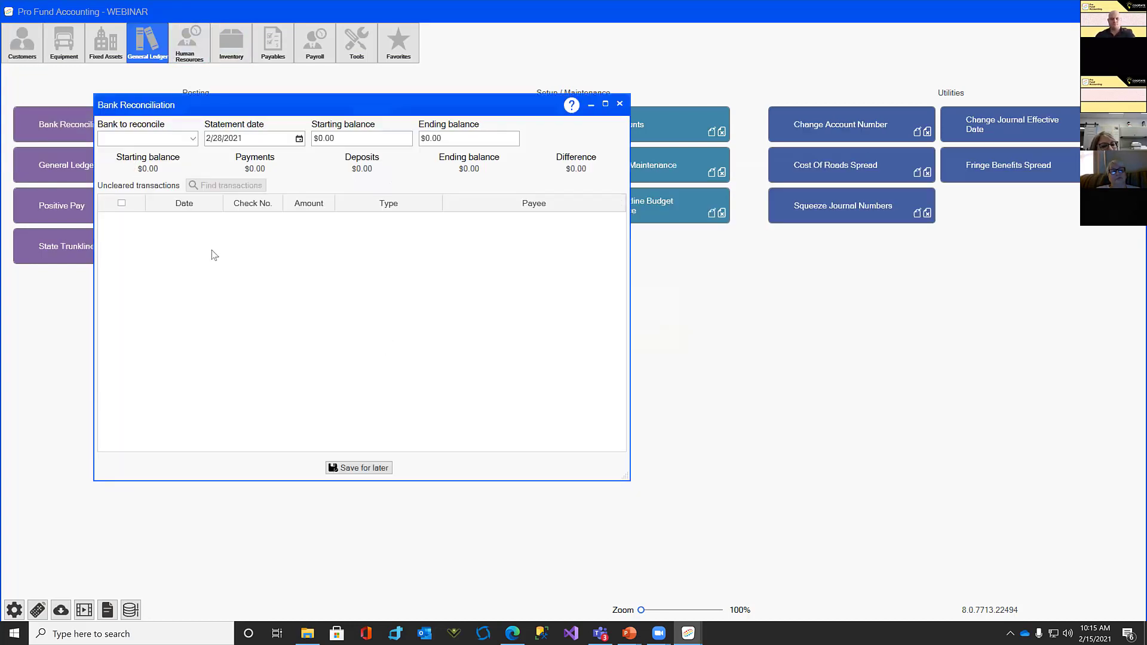
{"action": "left_click", "coordinate": [193, 139]}
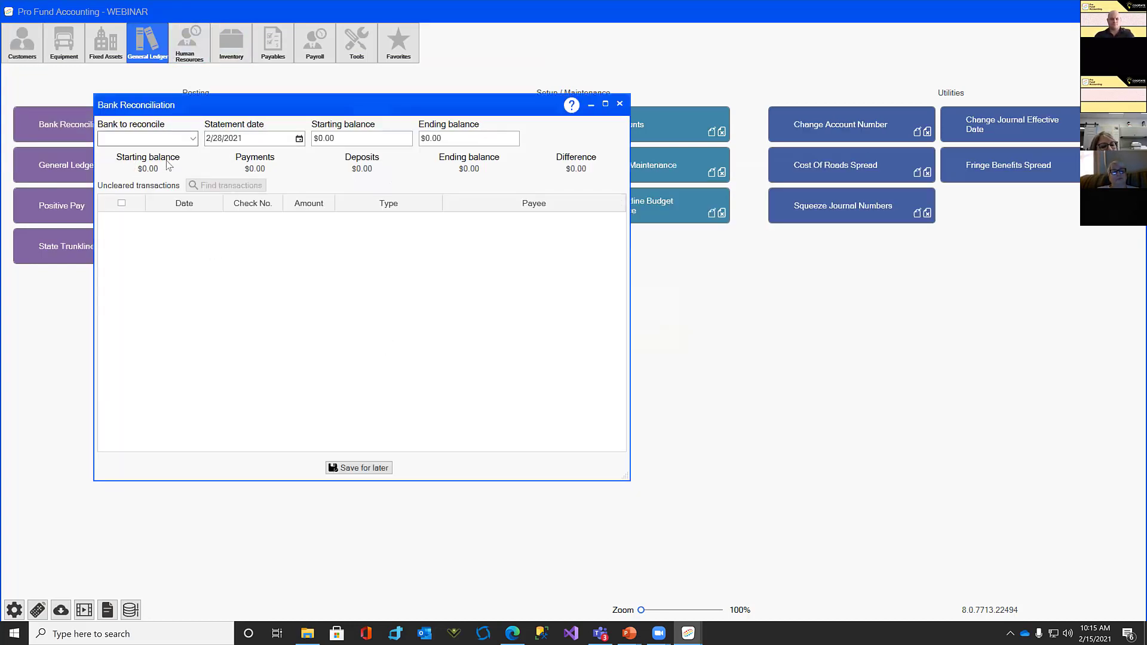
{"action": "left_click", "coordinate": [162, 154]}
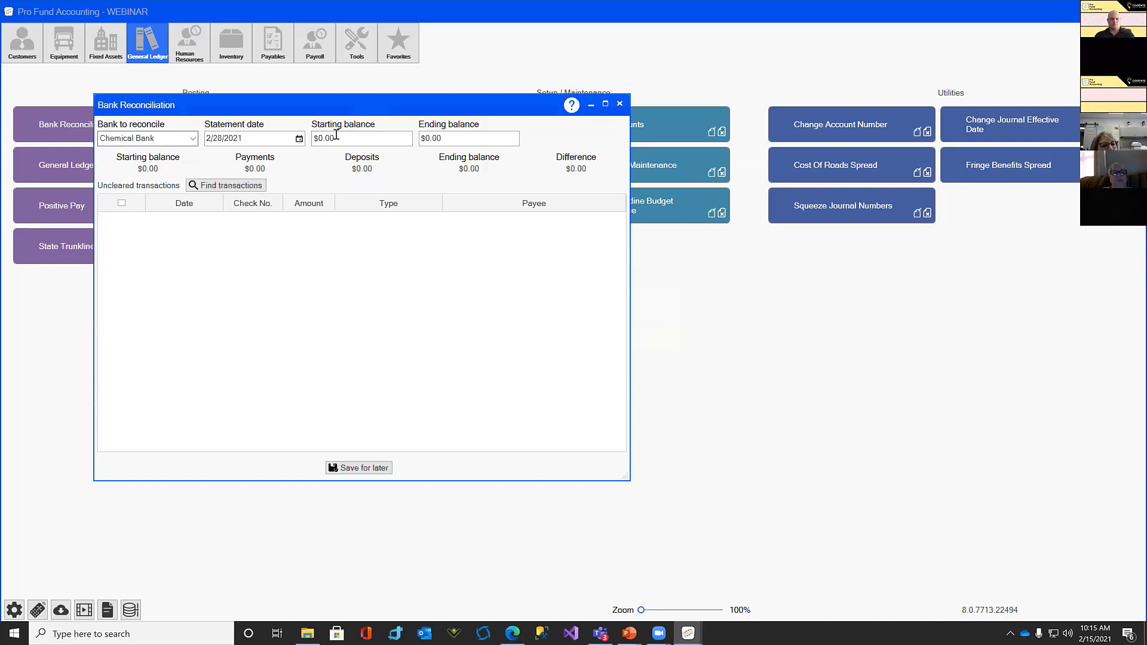
{"action": "left_click", "coordinate": [326, 139]}
{"action": "type", "text": "1"}
{"action": "left_click", "coordinate": [440, 138]}
{"action": "type", "text": "1"}
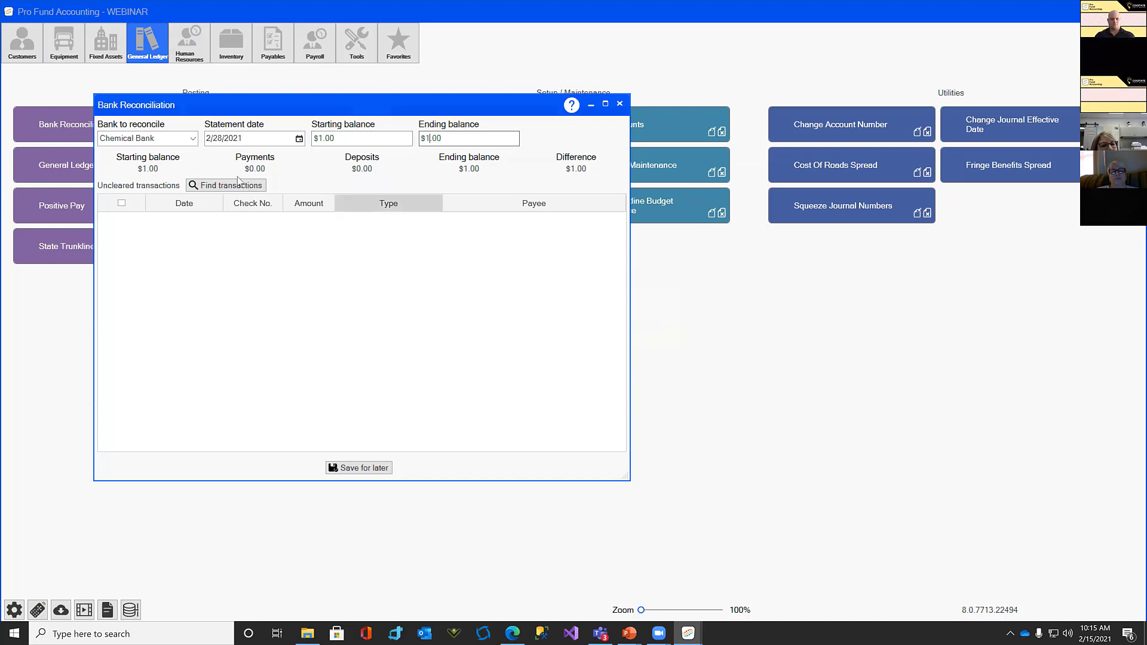
{"action": "left_click", "coordinate": [238, 187]}
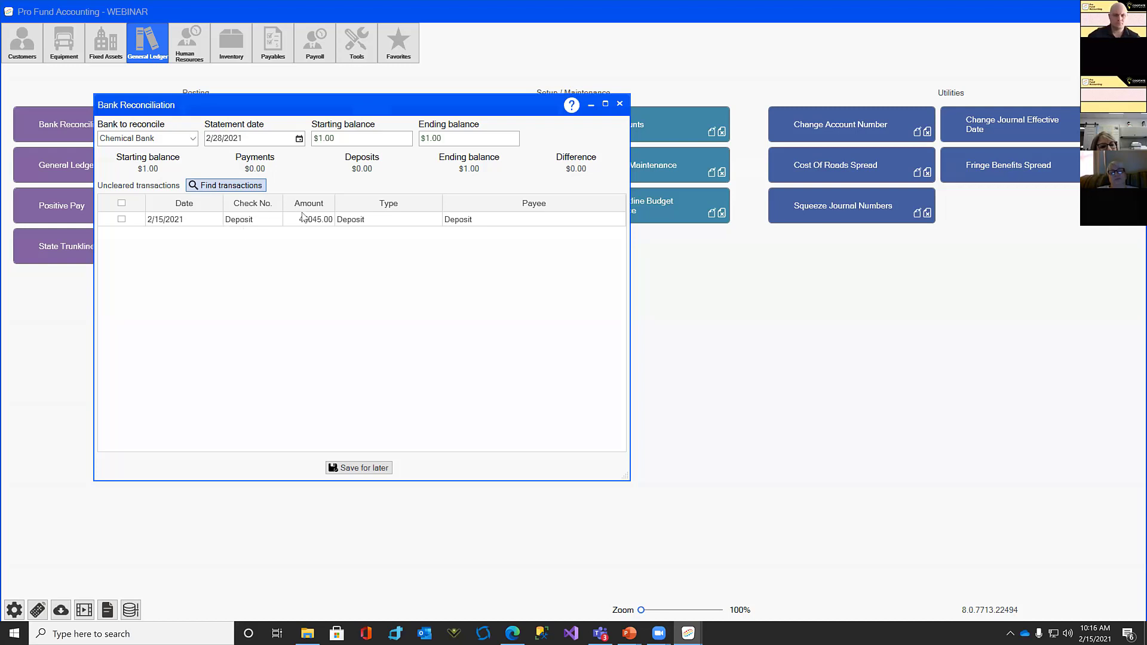
{"action": "left_click", "coordinate": [121, 220]}
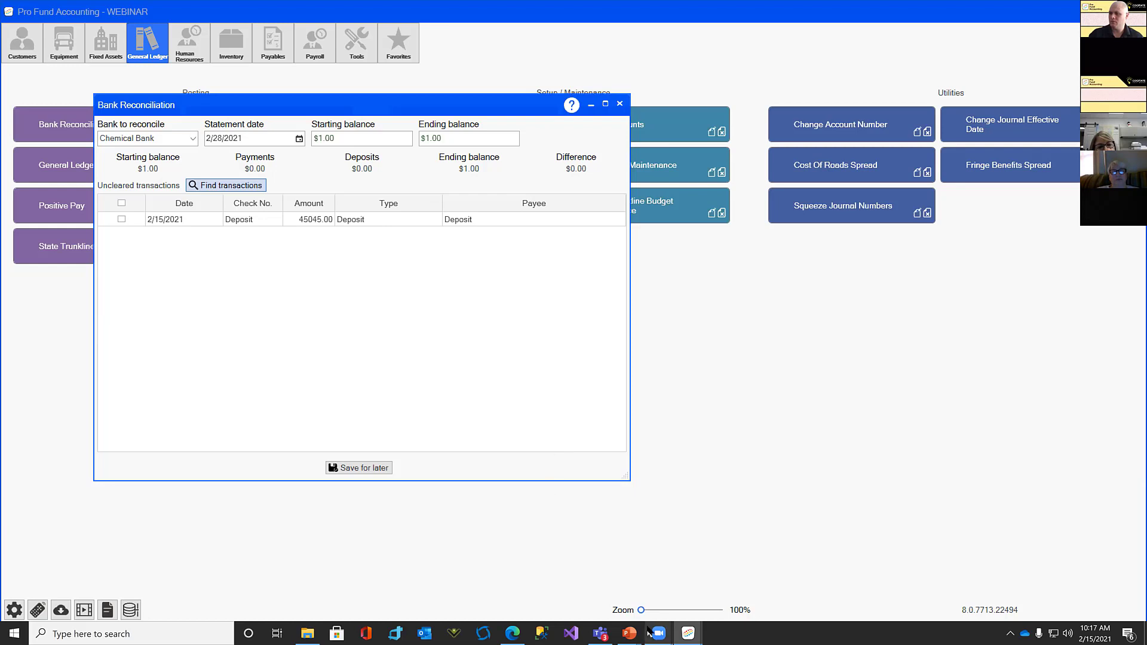
Switch to the running PowerPoint slide show and advance from the Make Deposits slide to the following slide
{"action": "left_click", "coordinate": [629, 633]}
{"action": "left_click", "coordinate": [666, 586]}
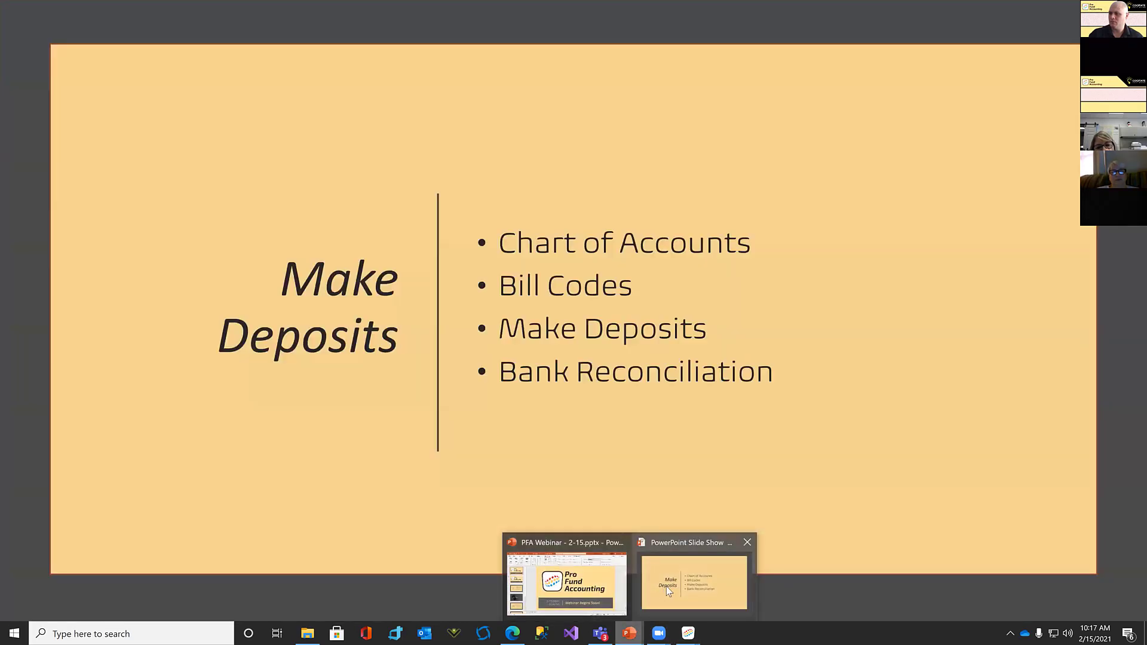
{"action": "key", "text": "Right"}
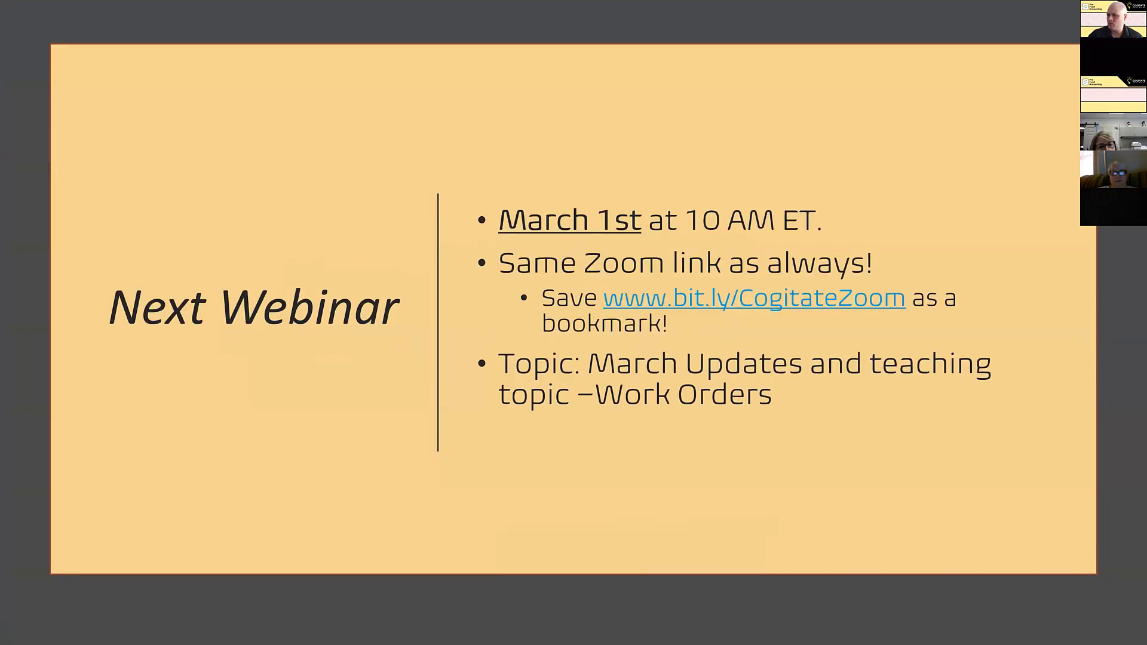